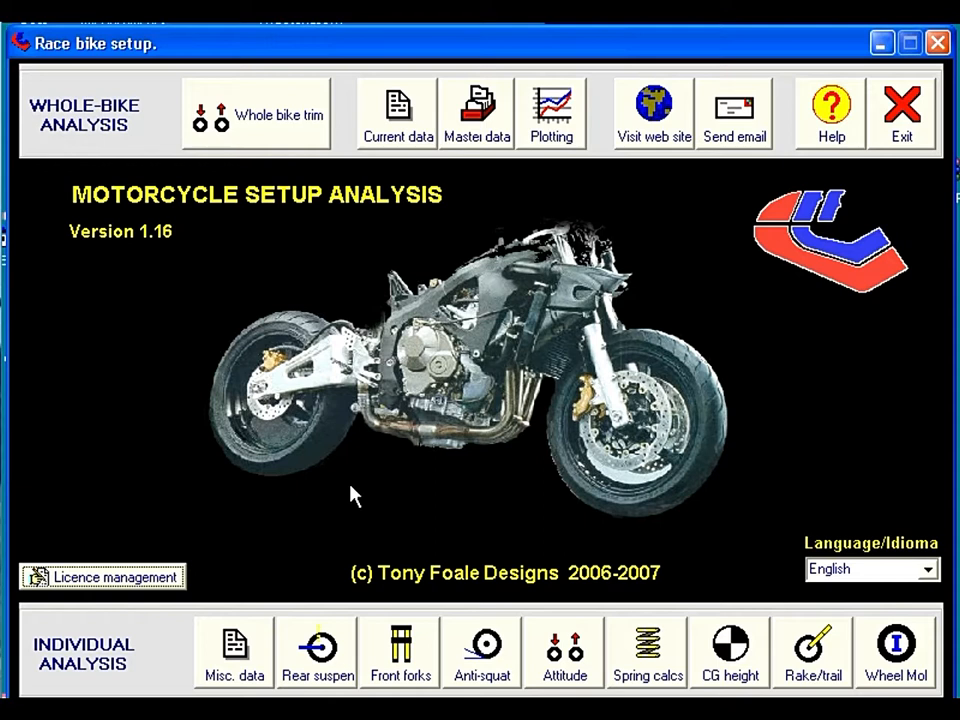
Step: Load A2003_10mm_lower, A2003base, A2003lowerShock and A2004 from KinematicResults into the comparison plots and plot their graphs
left_click(553, 128)
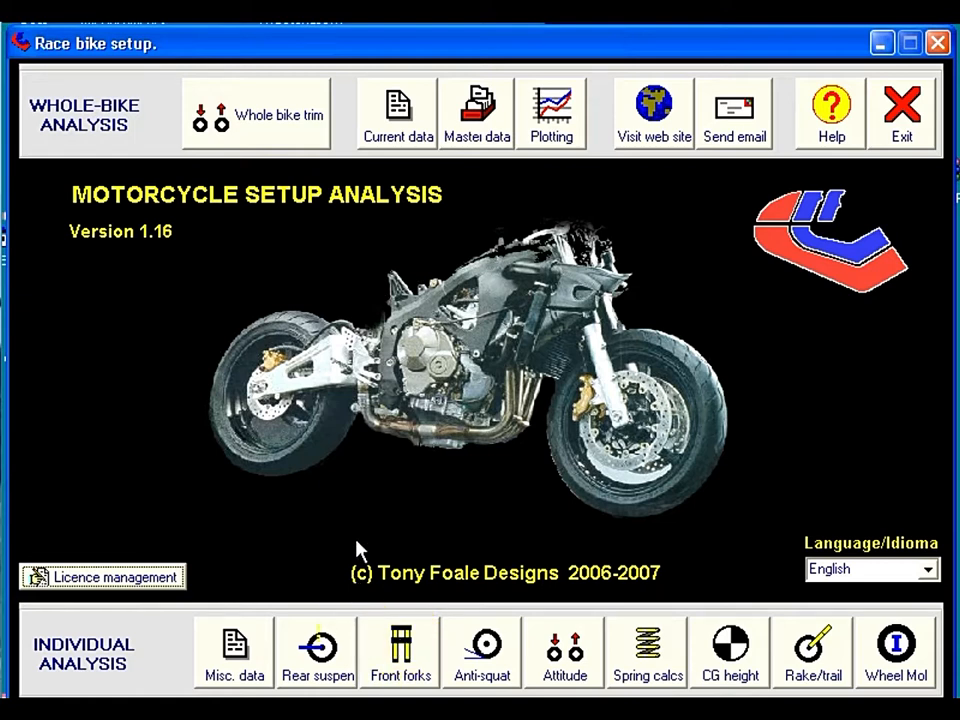
left_click(560, 128)
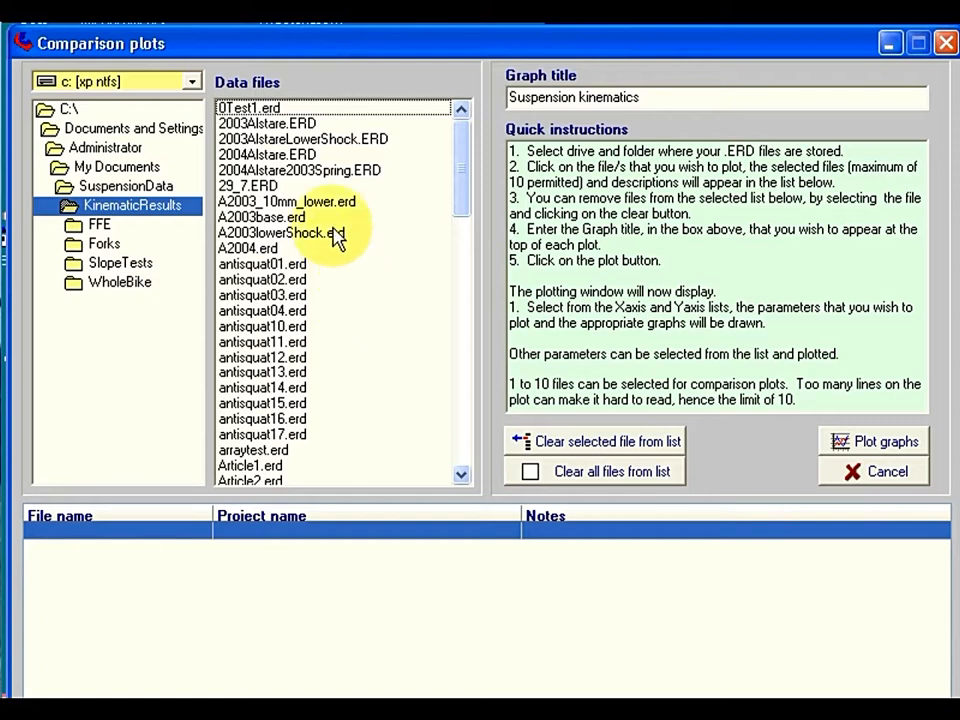
left_click(461, 440)
left_click(461, 139)
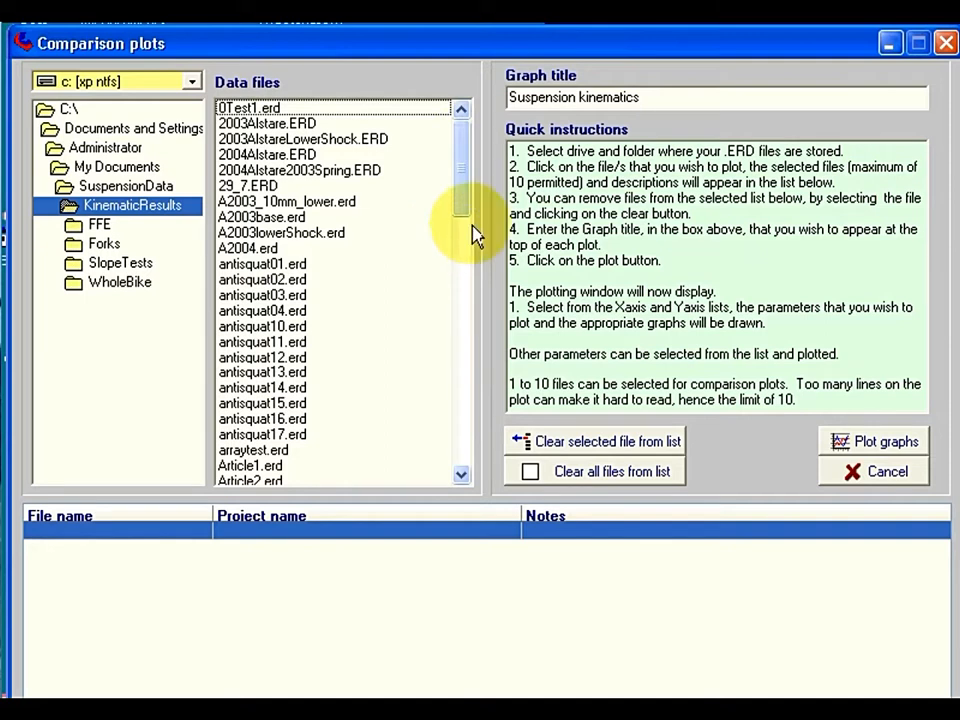
left_click(249, 203)
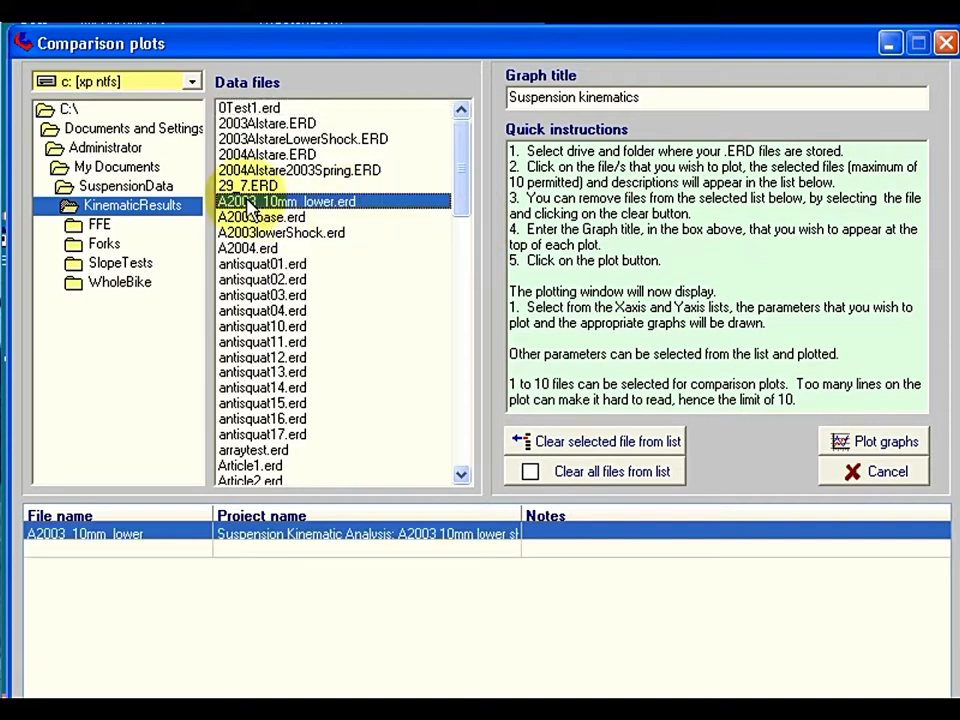
left_click(252, 218)
left_click(260, 233)
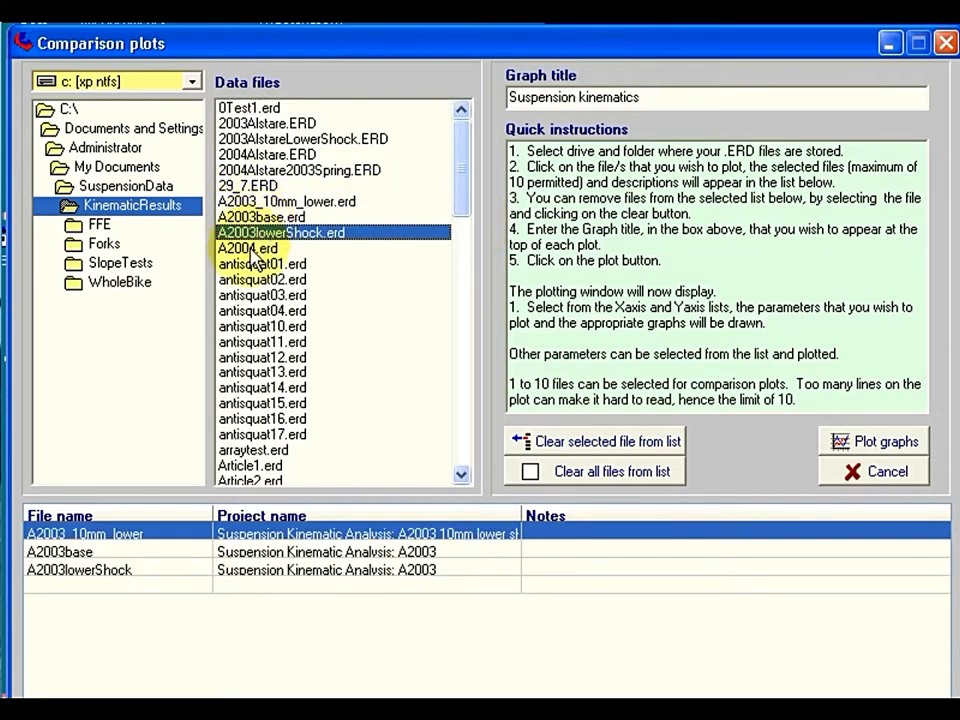
left_click(256, 249)
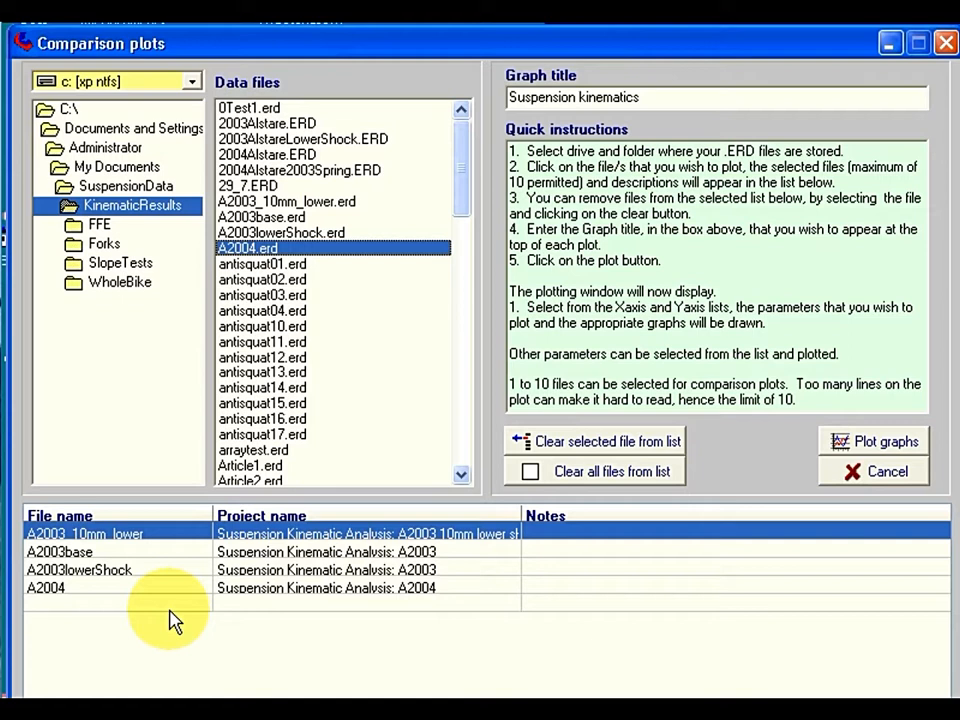
left_click(364, 572)
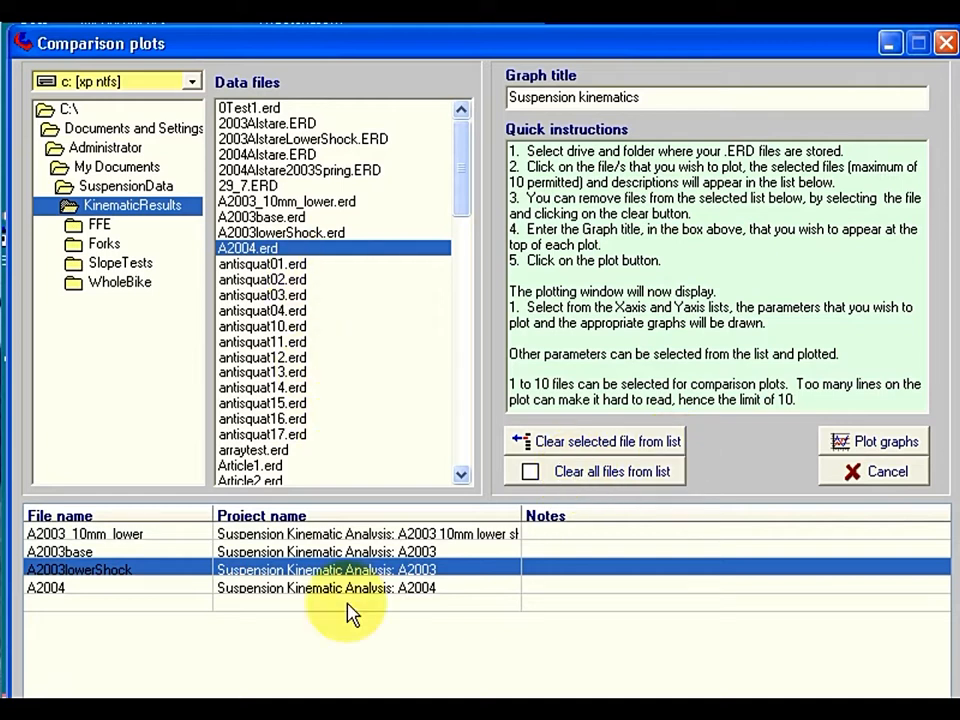
left_click(903, 445)
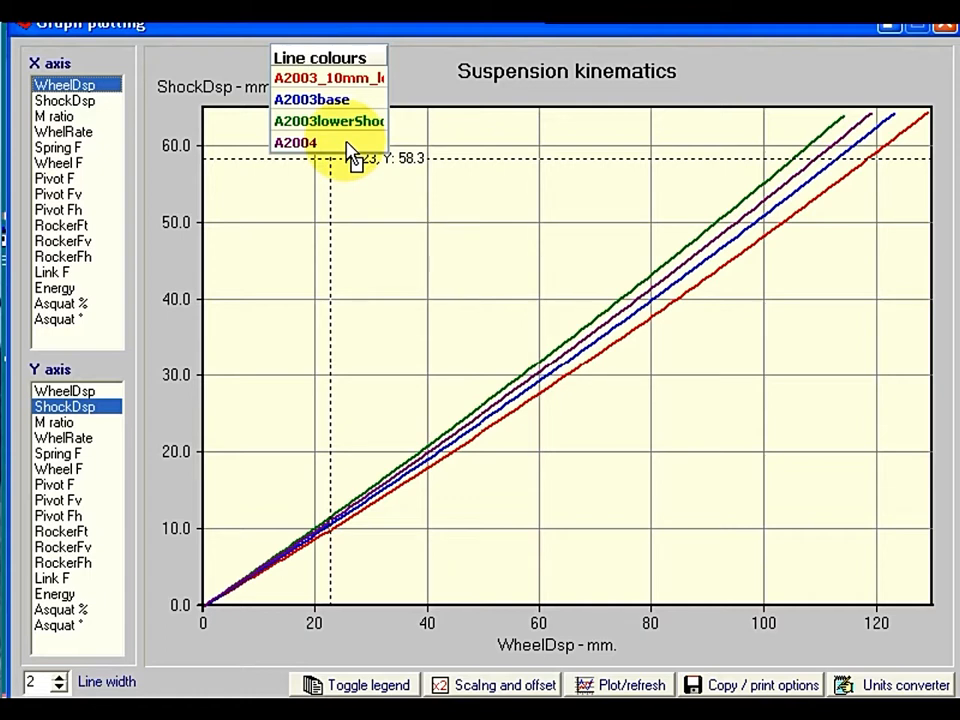
Step: Shift the line colours legend slightly along the top of the graph, then hide it and show it again
left_click_drag(354, 156, 378, 155)
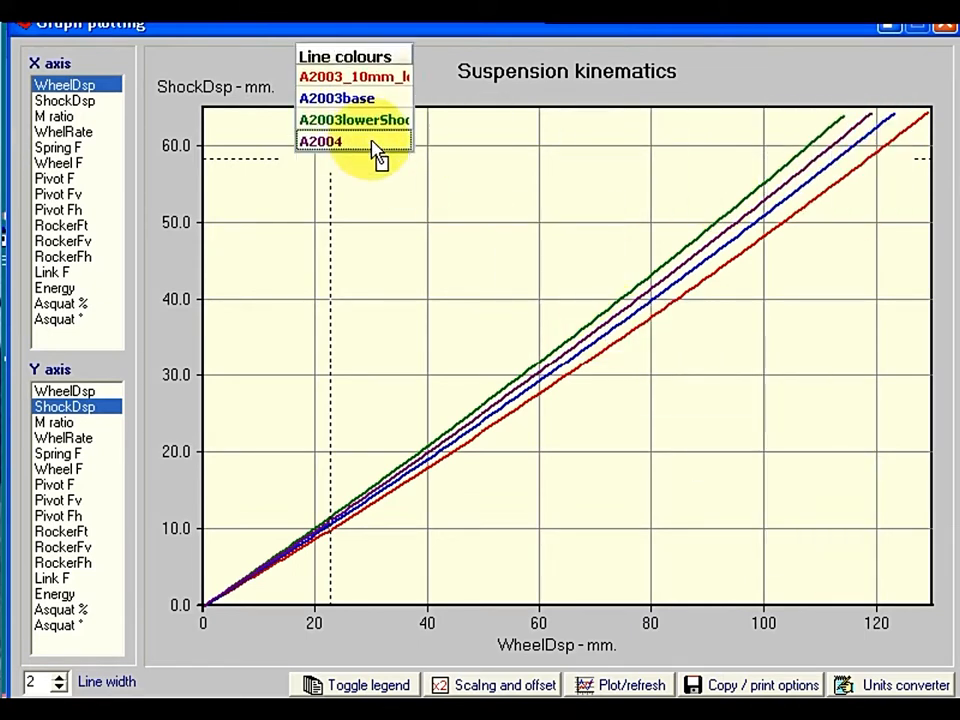
left_click(366, 686)
left_click(366, 686)
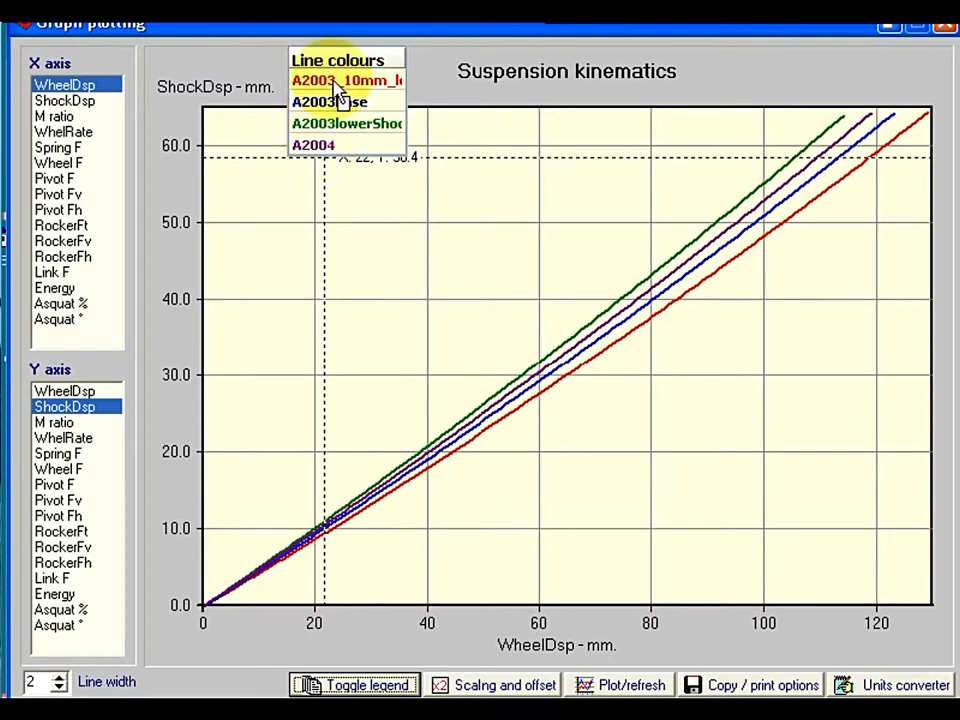
Step: View motion ratio, wheel rate, spring force, wheel force, the pivot forces and both anti-squat measures in turn against wheel displacement
left_click(63, 425)
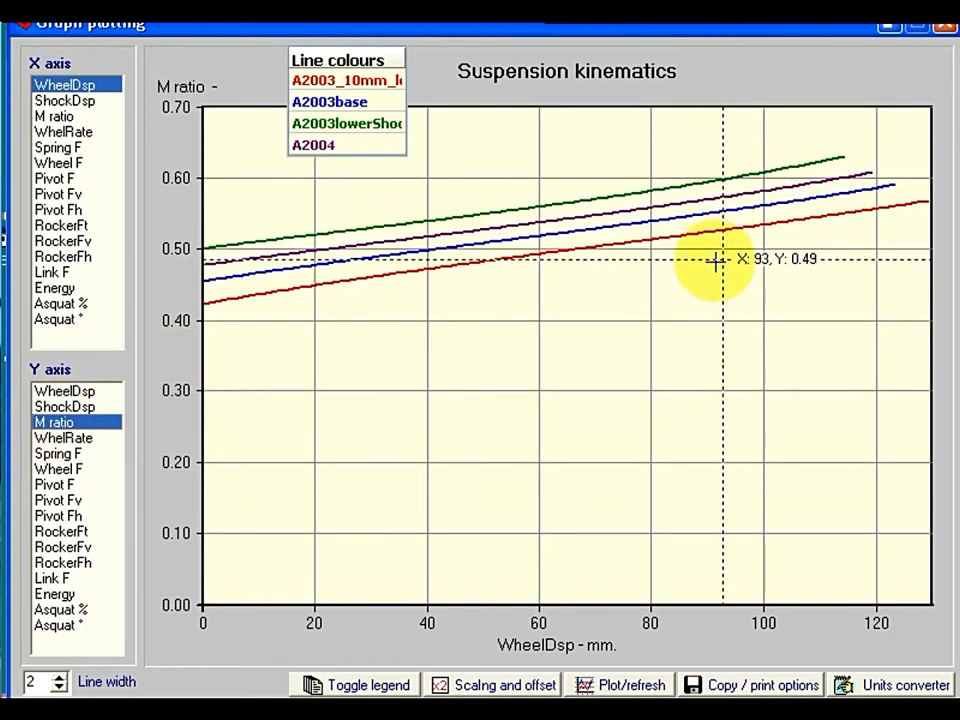
left_click(81, 441)
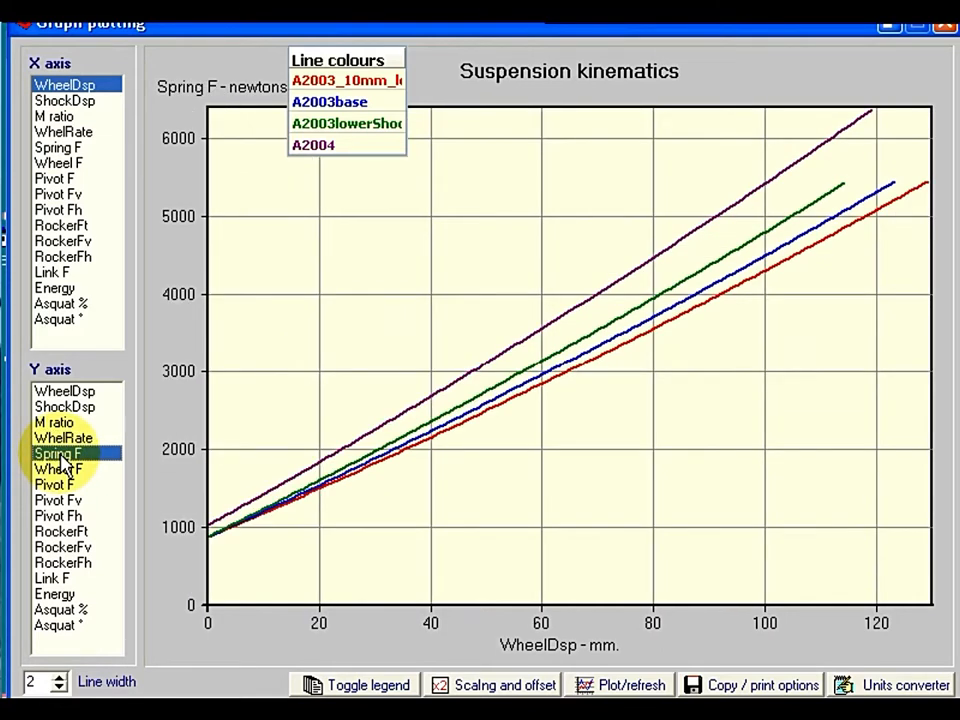
left_click(53, 470)
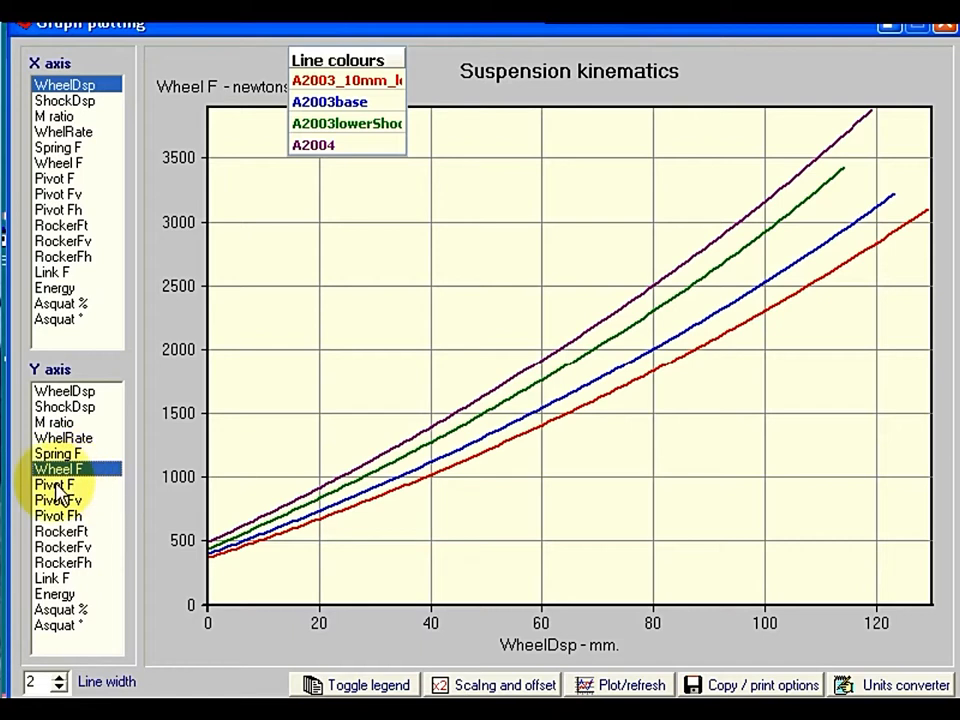
left_click(53, 485)
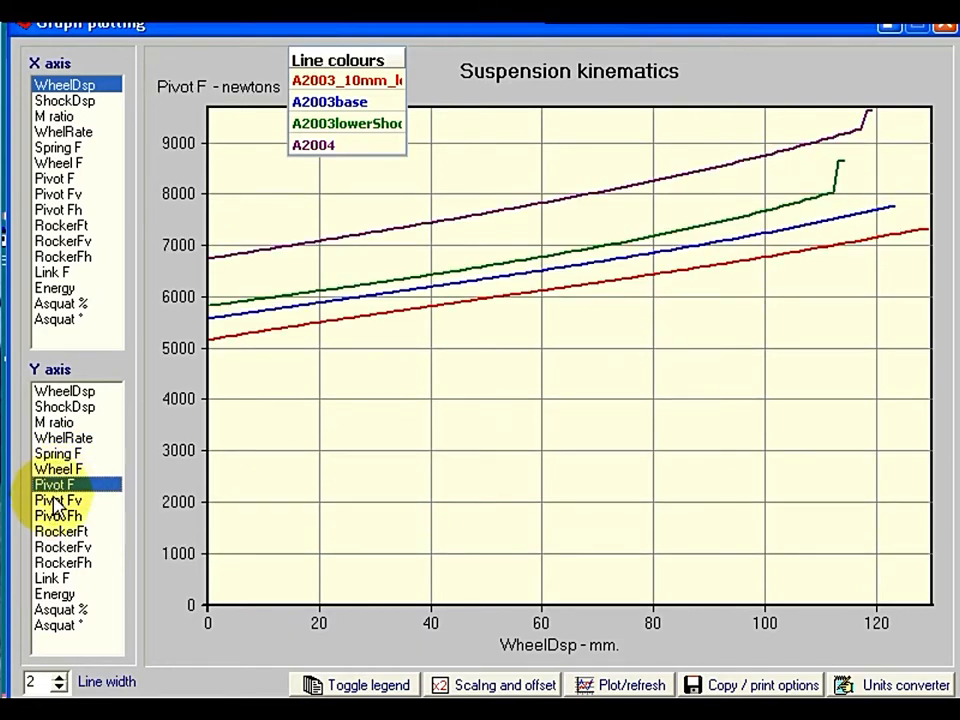
left_click(56, 500)
left_click(58, 515)
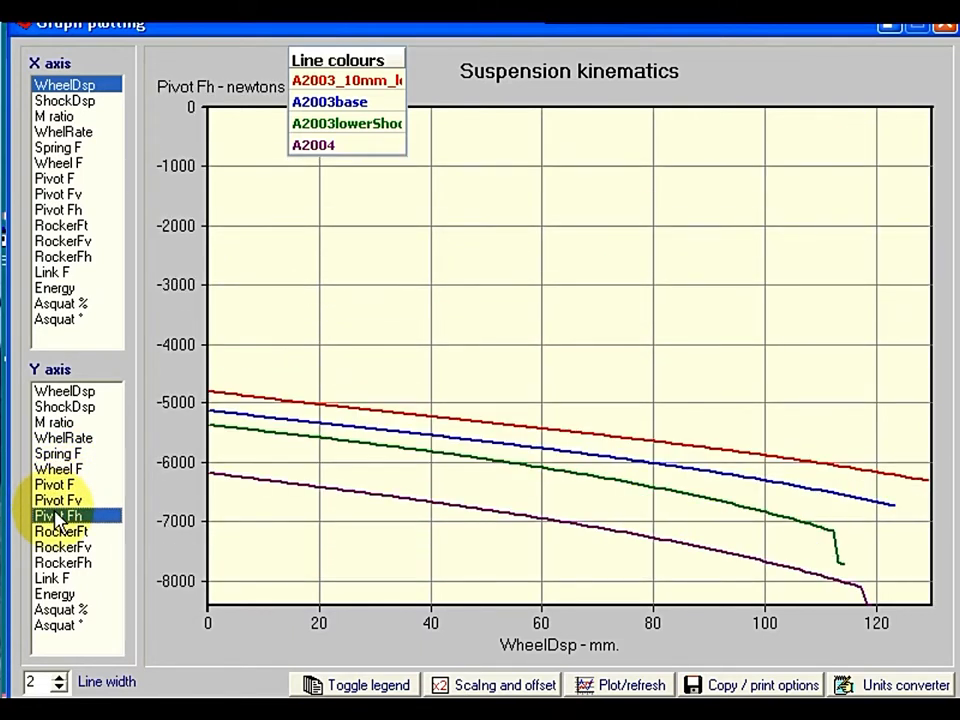
left_click(60, 609)
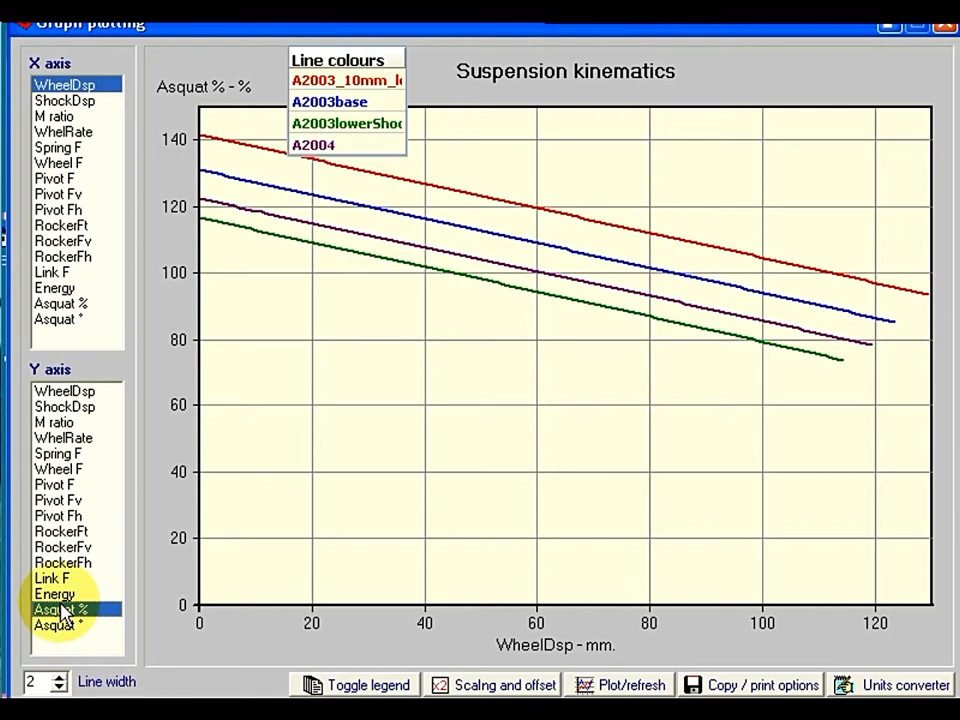
left_click(64, 624)
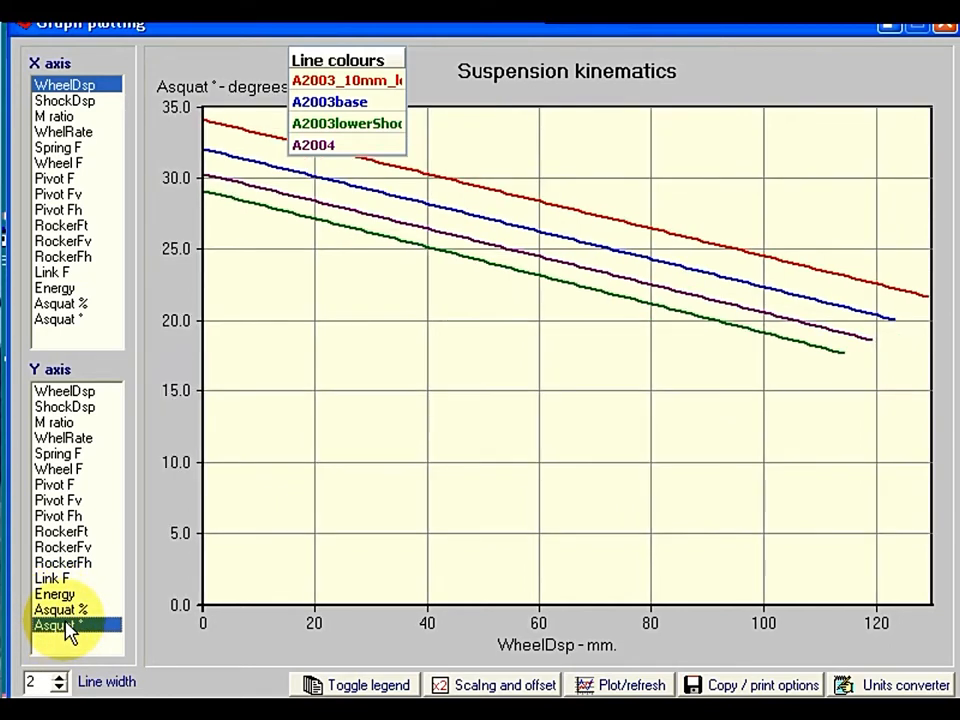
Step: Move the line colours legend to the graph's upper right corner and toggle it off and back on
left_click_drag(375, 60, 883, 68)
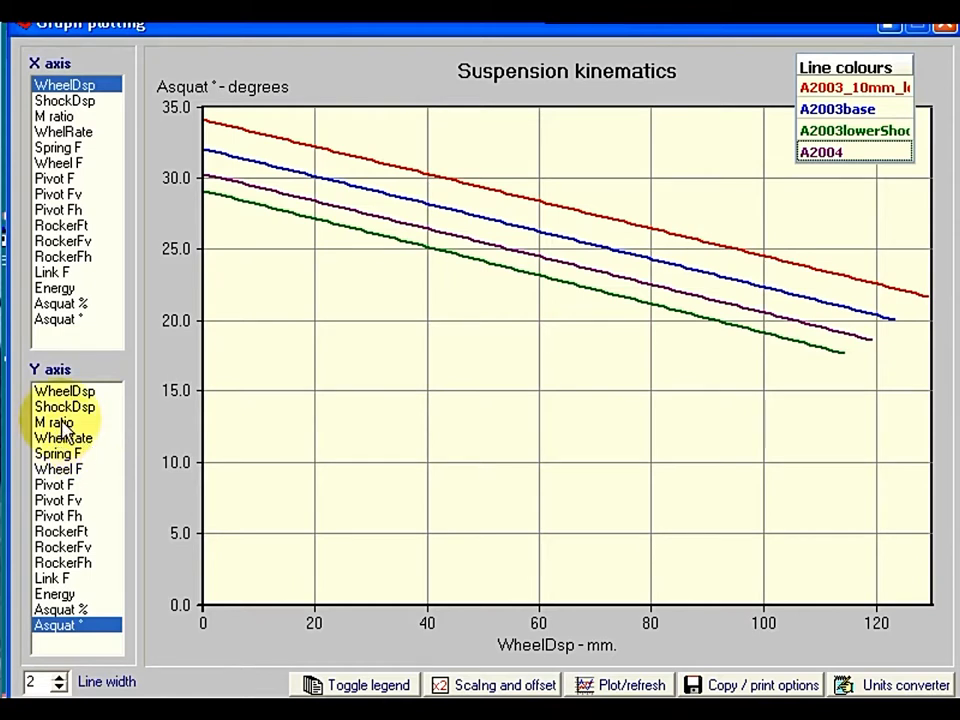
left_click(365, 688)
left_click(365, 688)
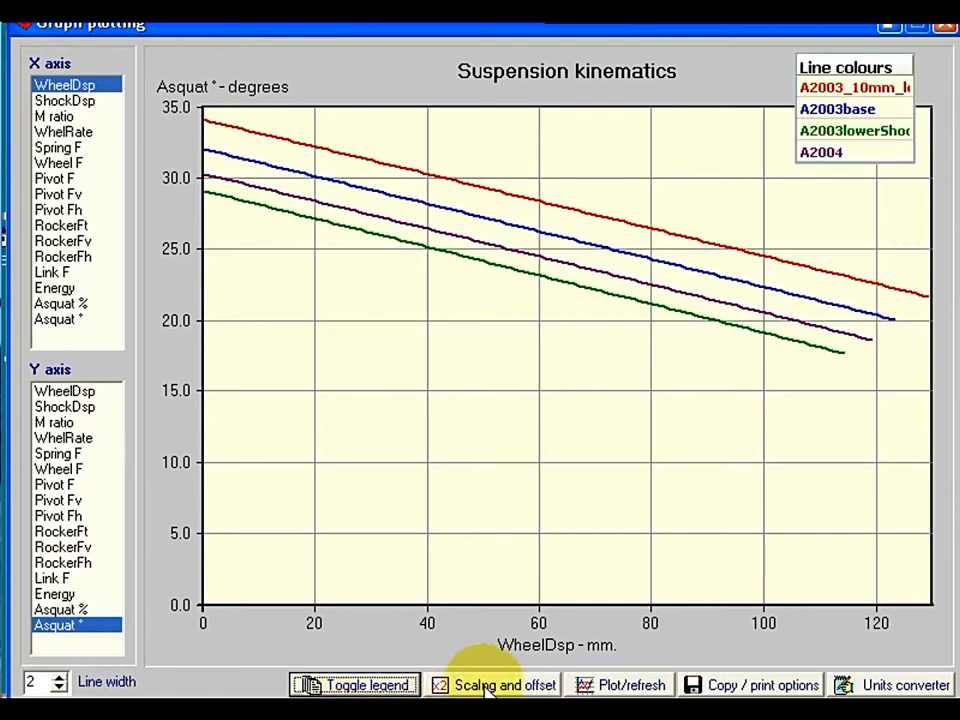
Step: Plot WhelRate against WheelDsp and apply a Y data scaling of 7.143
left_click(55, 440)
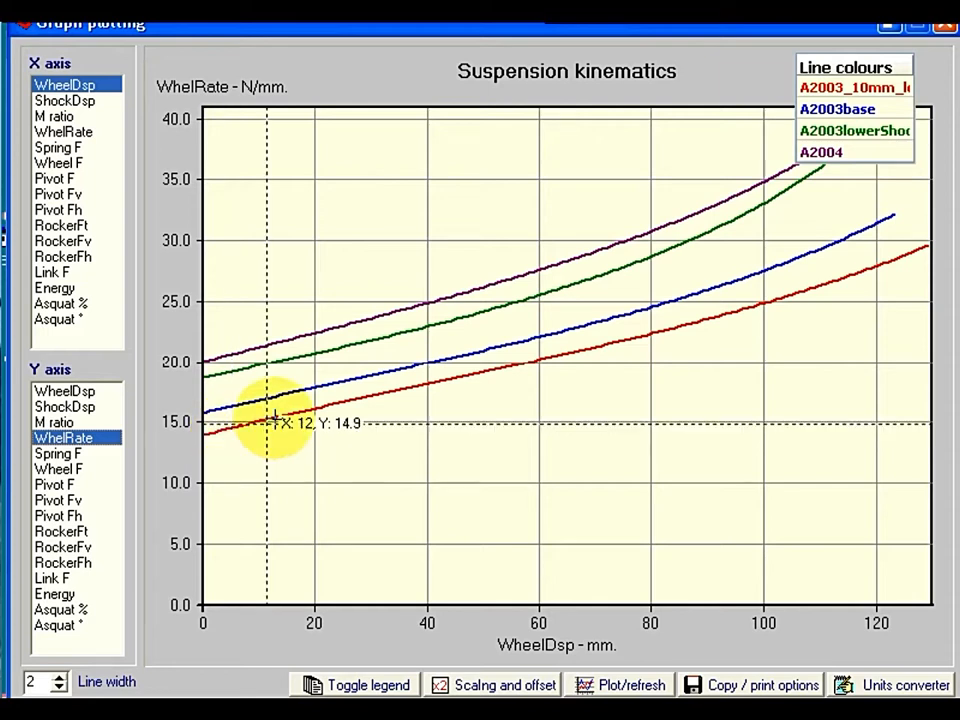
left_click(522, 685)
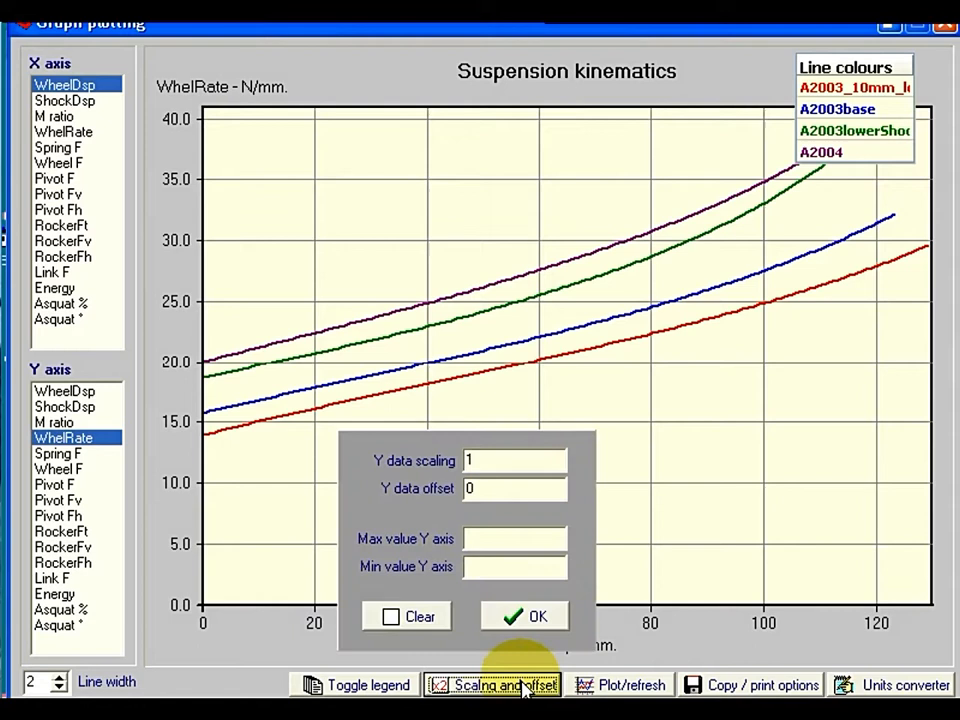
left_click(468, 460)
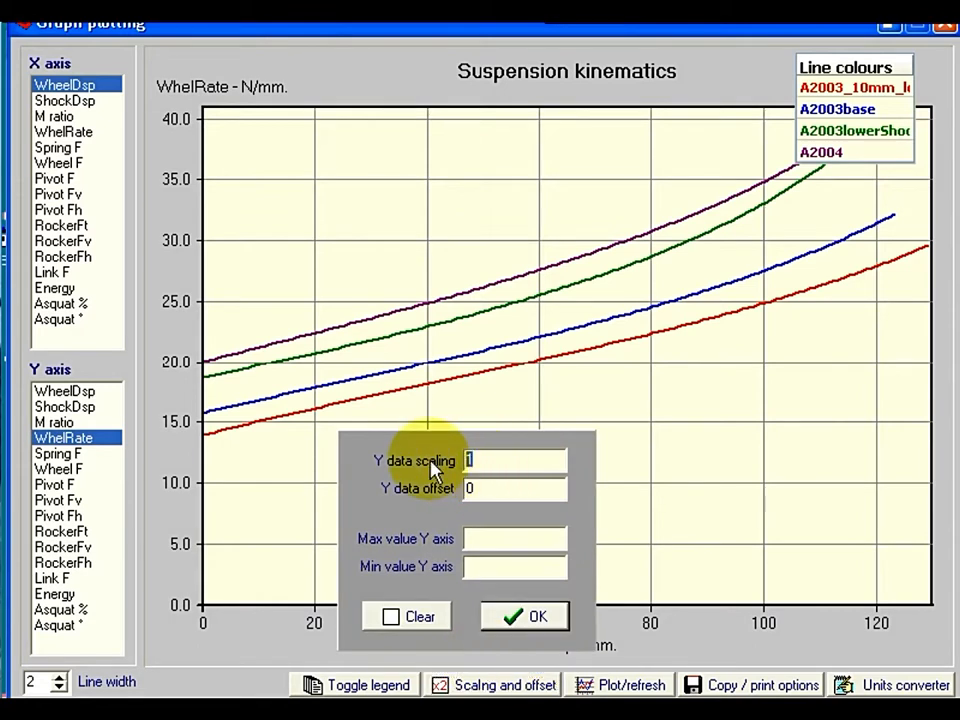
type("7.143")
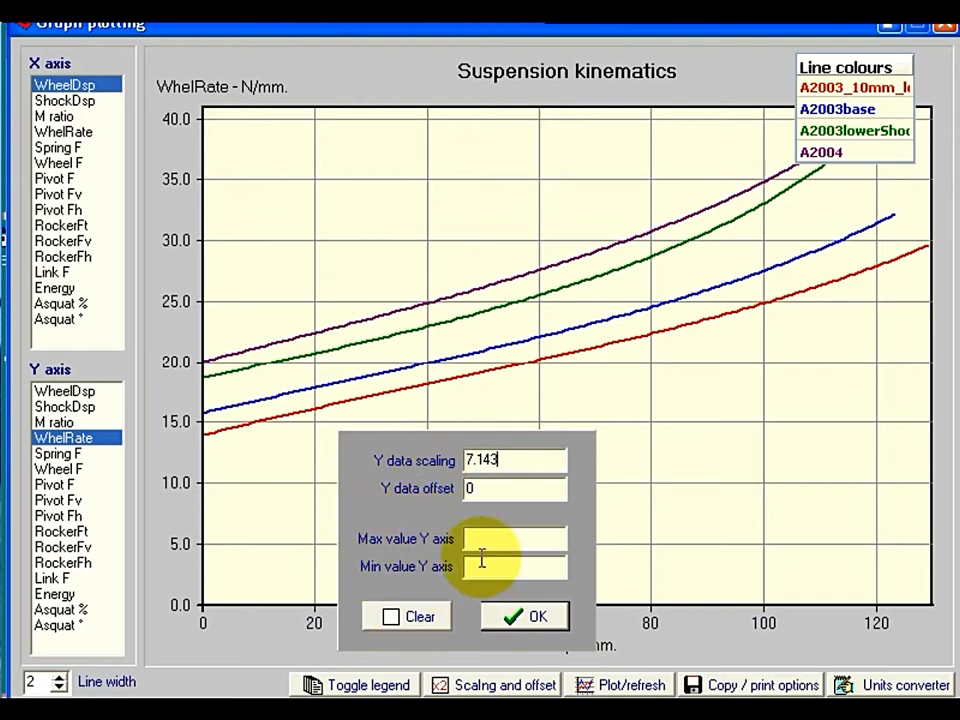
left_click(523, 616)
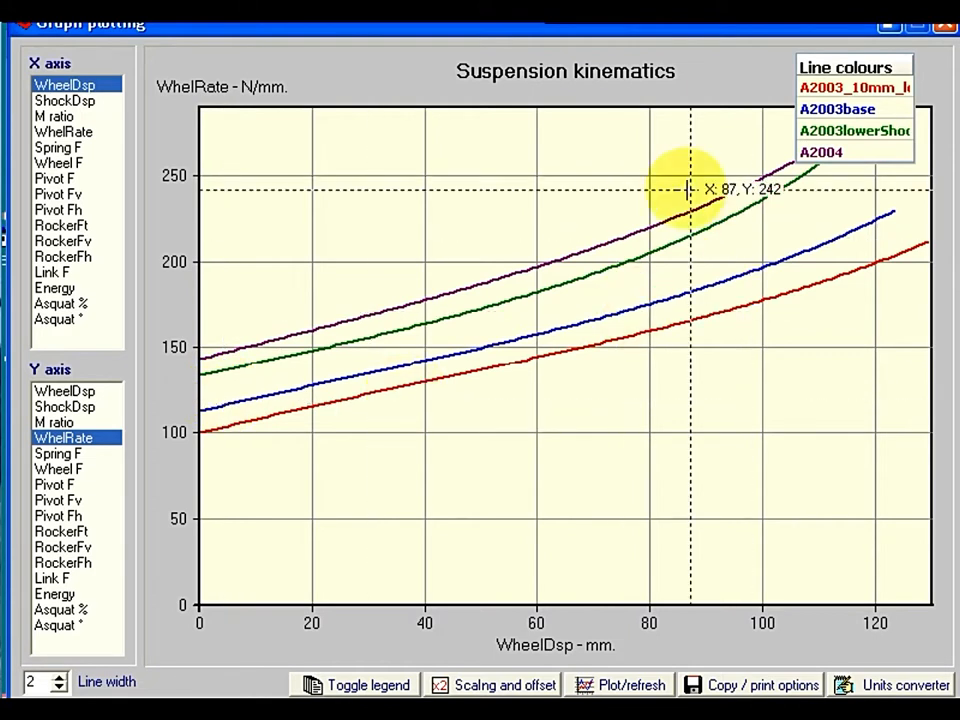
Step: Reset the Y data scaling of the wheel rate plot to 1 and open the copy and print options
left_click(496, 688)
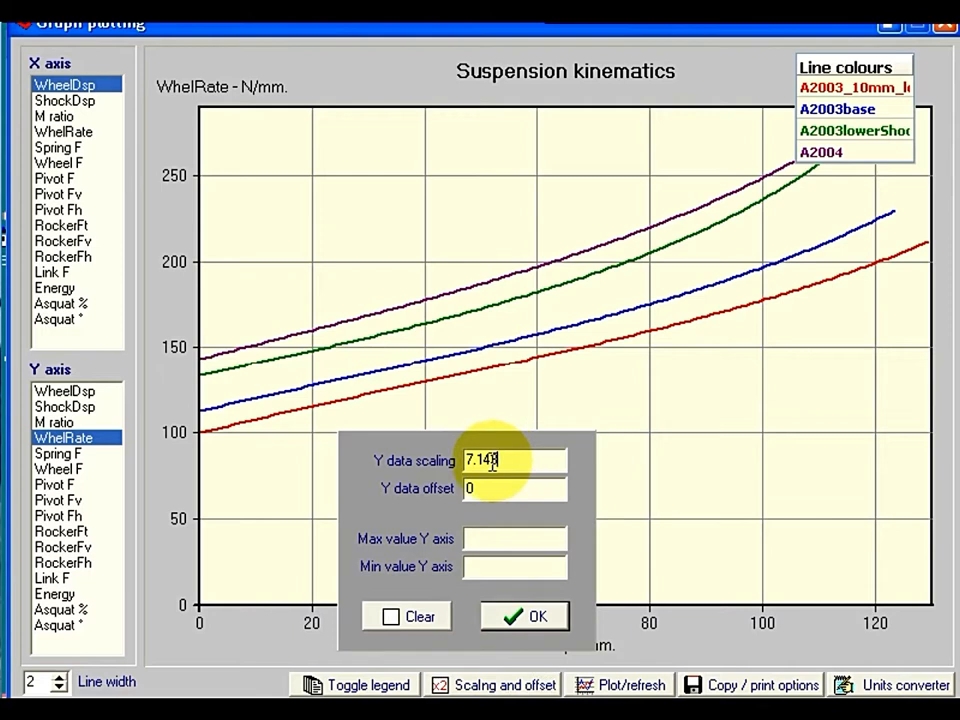
left_click_drag(489, 458, 444, 461)
type("1")
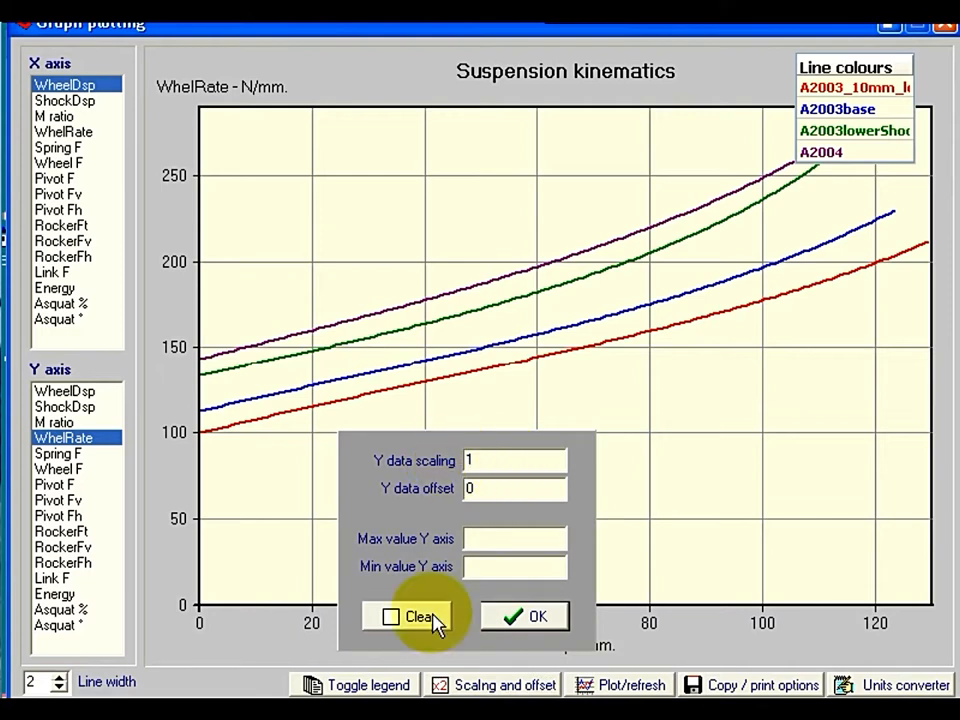
left_click(526, 618)
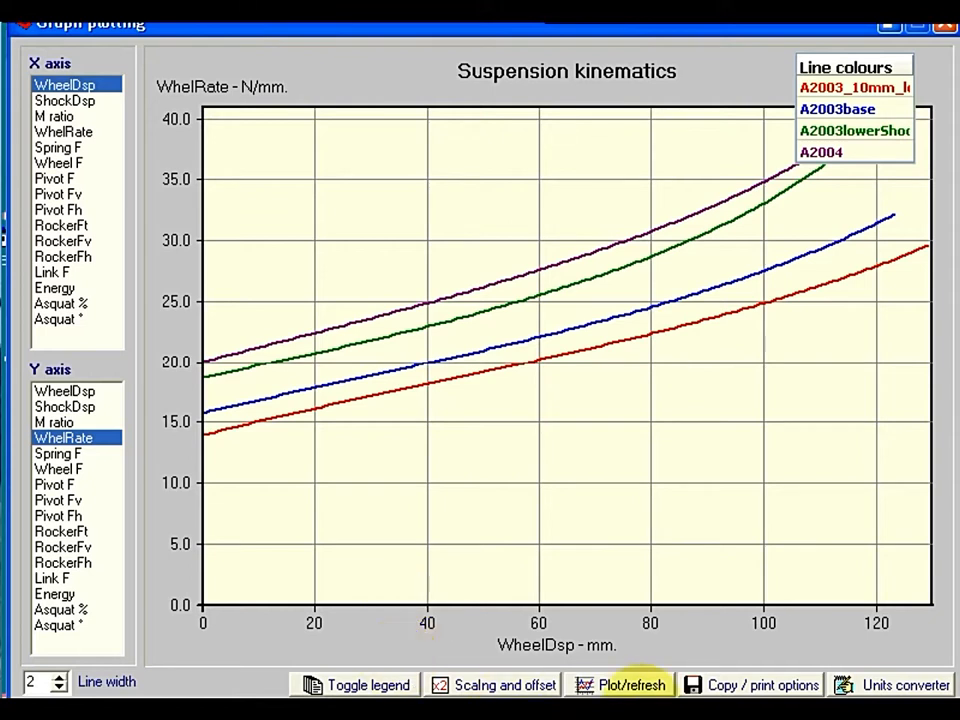
left_click(733, 688)
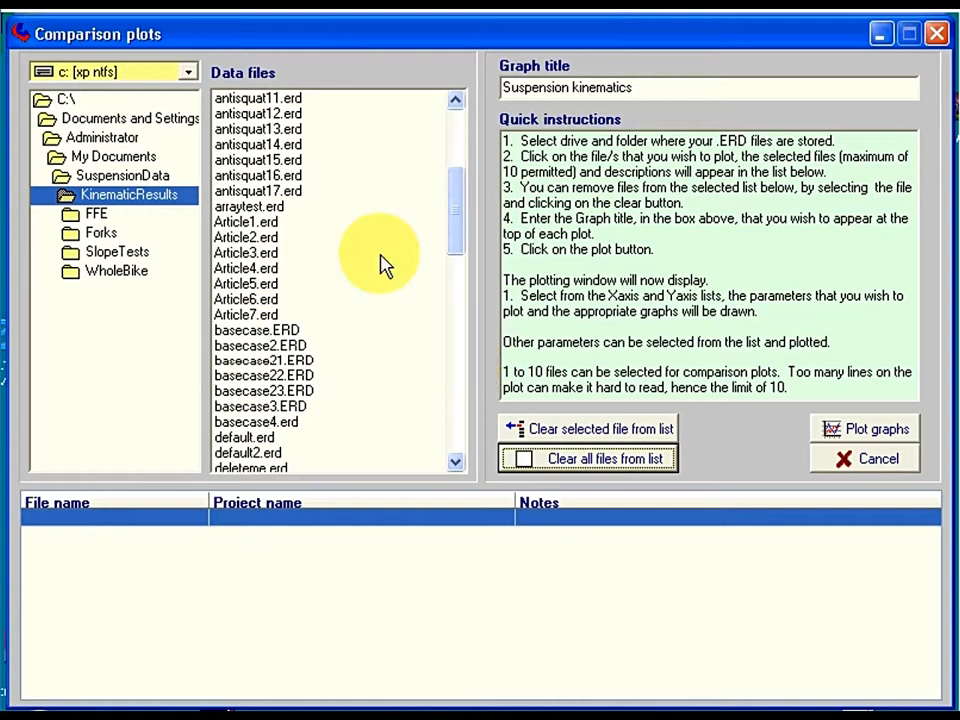
Step: Add Article1, Article2 and Article3 to the comparison list and plot their graphs
left_click(269, 222)
left_click(272, 238)
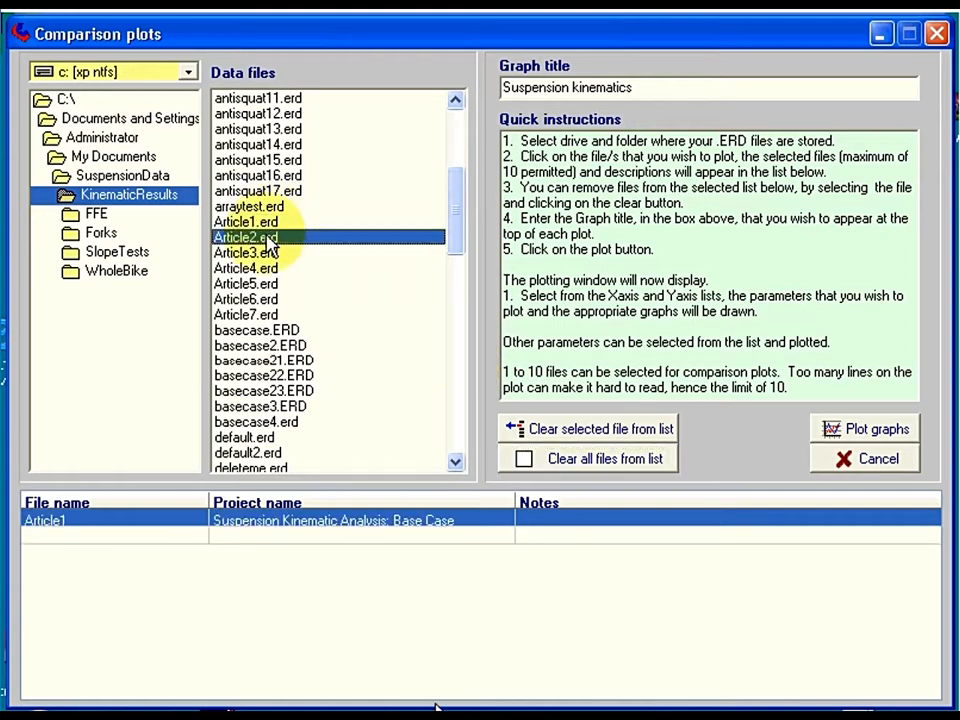
left_click(266, 253)
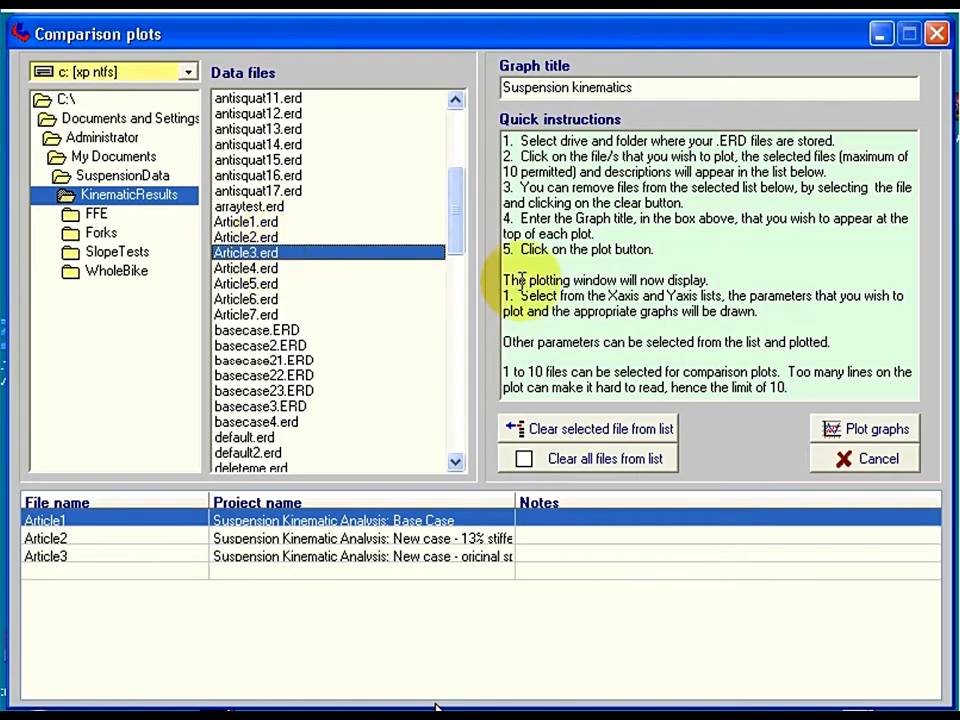
left_click(855, 430)
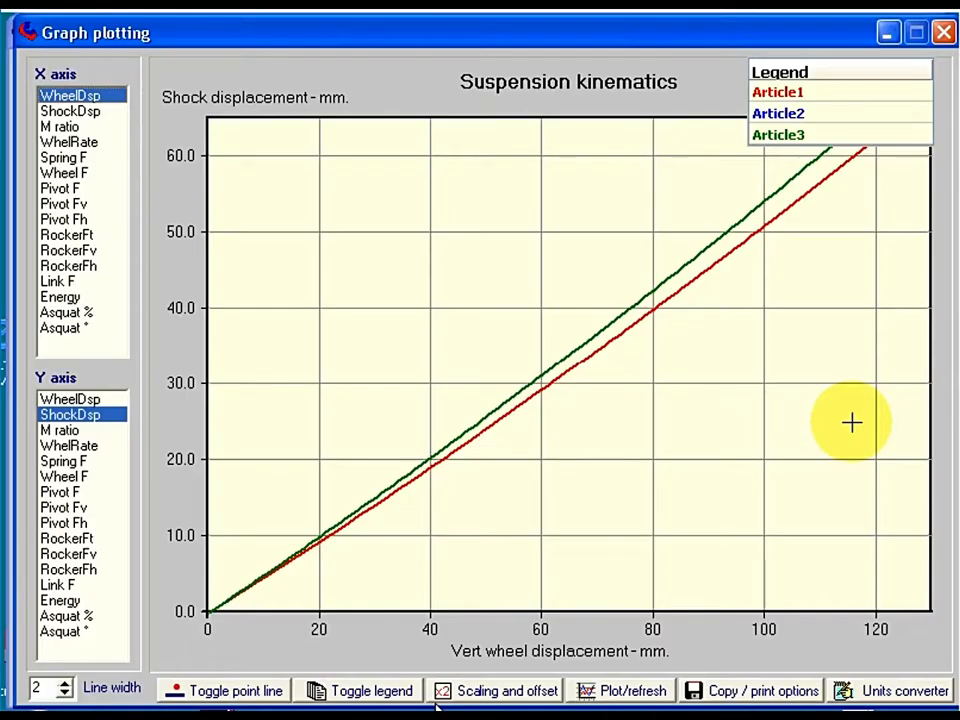
Step: Plot WhelRate against WheelDsp and apply Y scales of 6.02 to Article1, 4.55 to Article2 and 5.26 to Article3
left_click(72, 448)
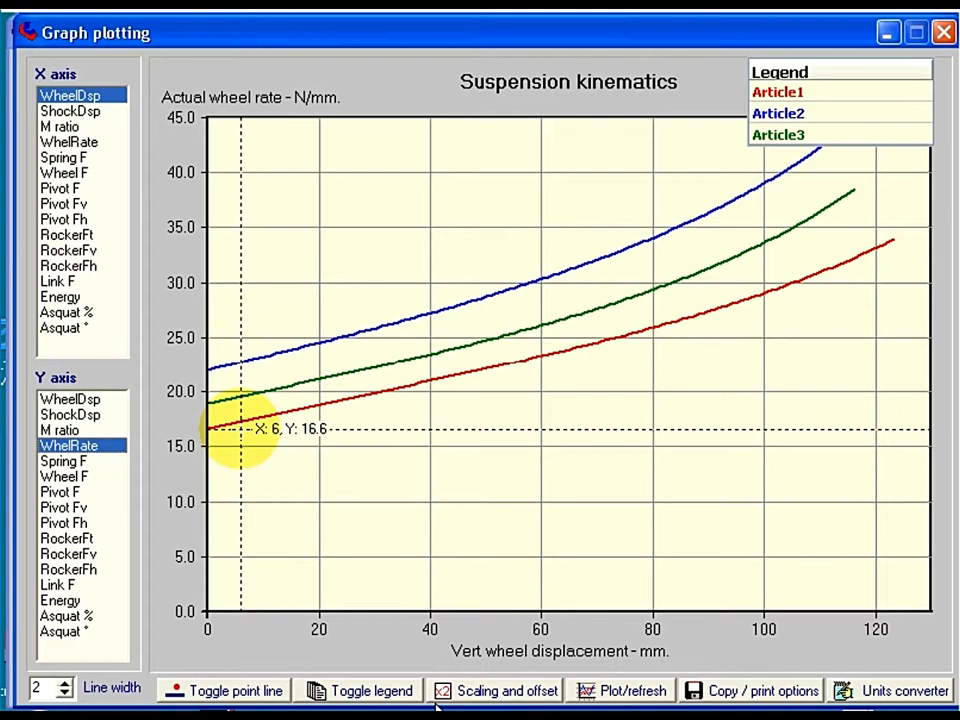
left_click(495, 690)
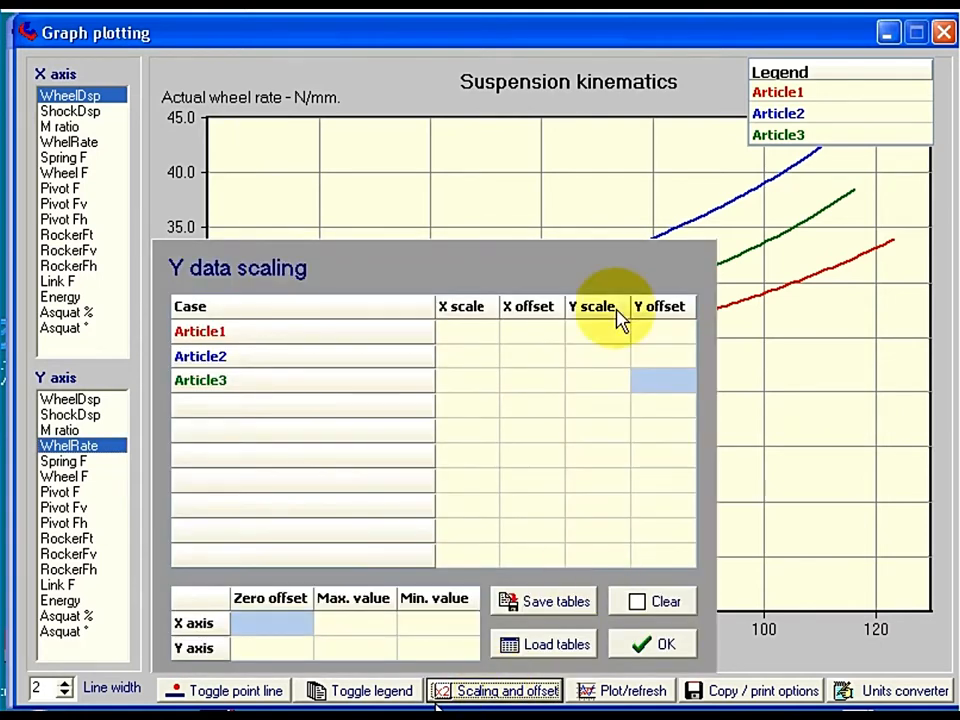
left_click(585, 334)
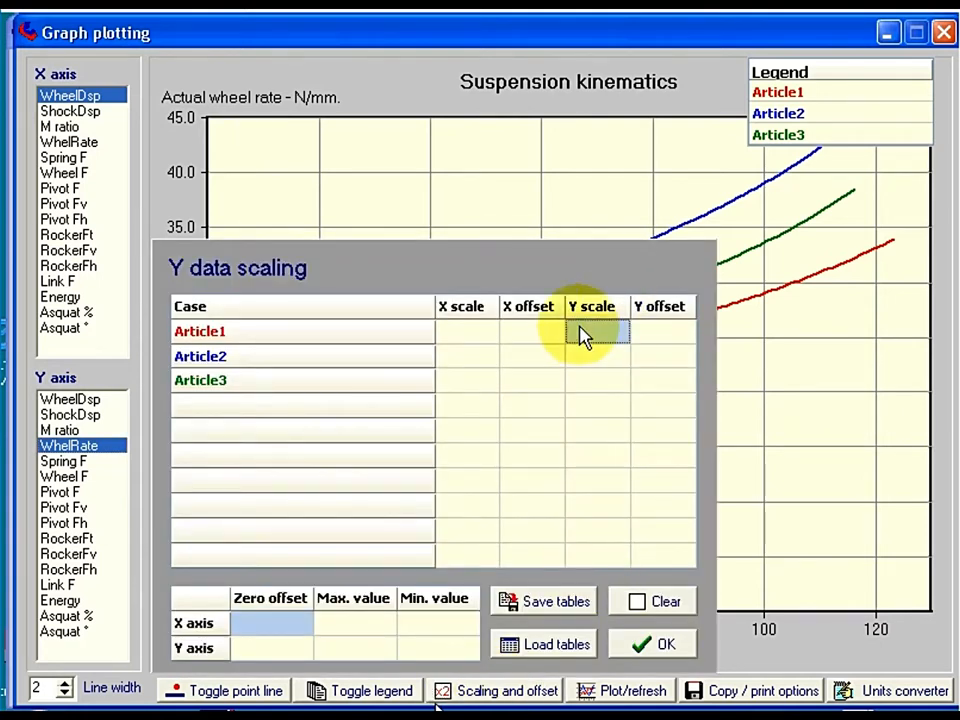
type("6.02")
left_click(588, 360)
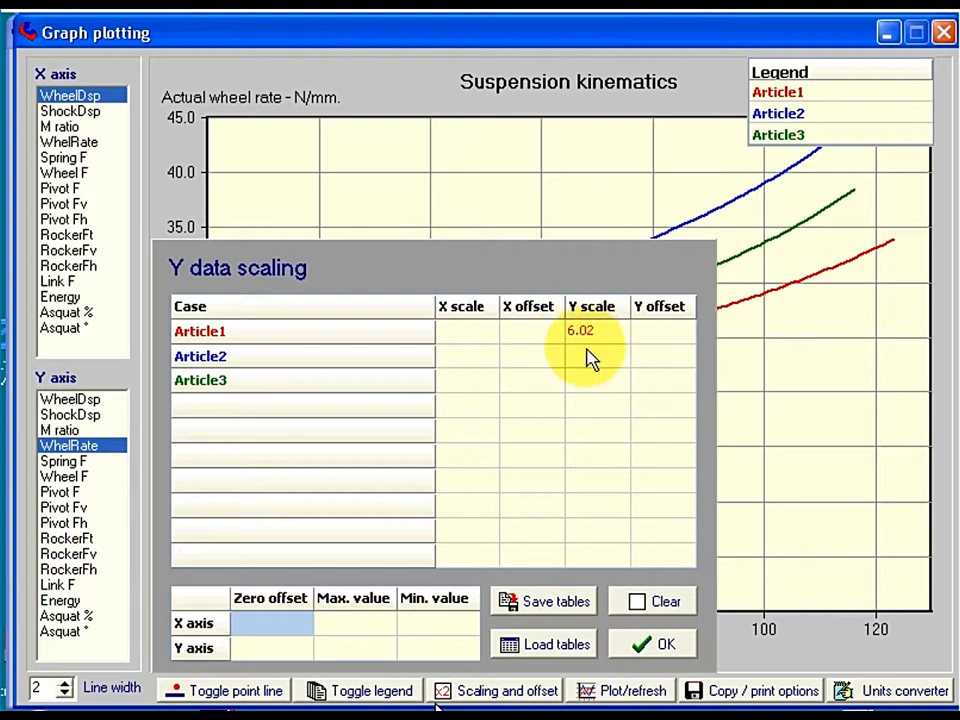
type("4")
type(".56")
left_click(579, 386)
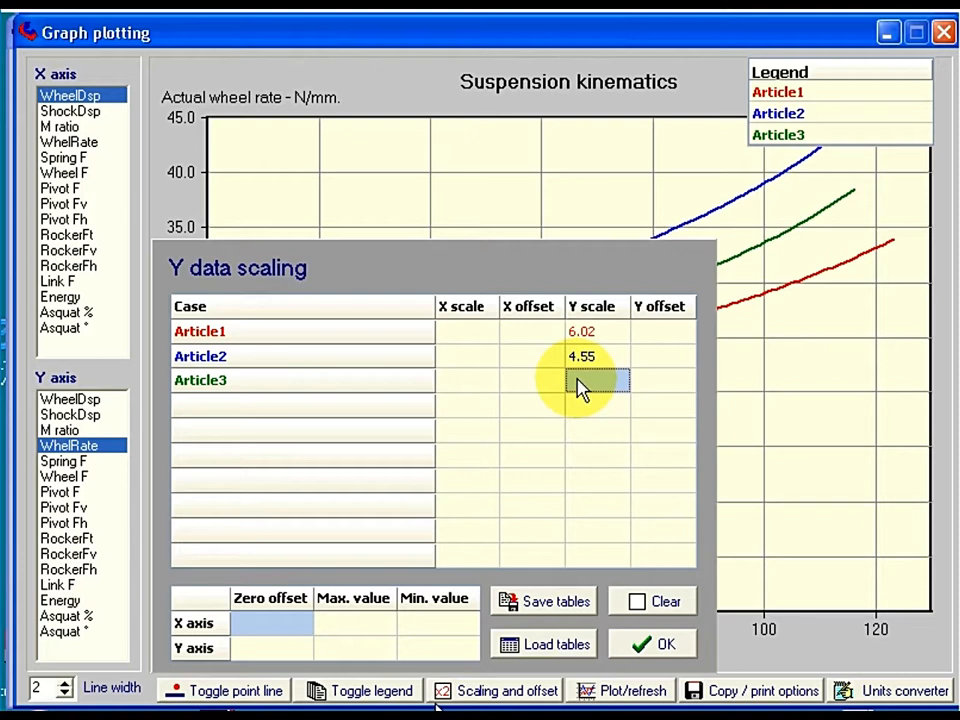
type("5.26")
left_click(652, 645)
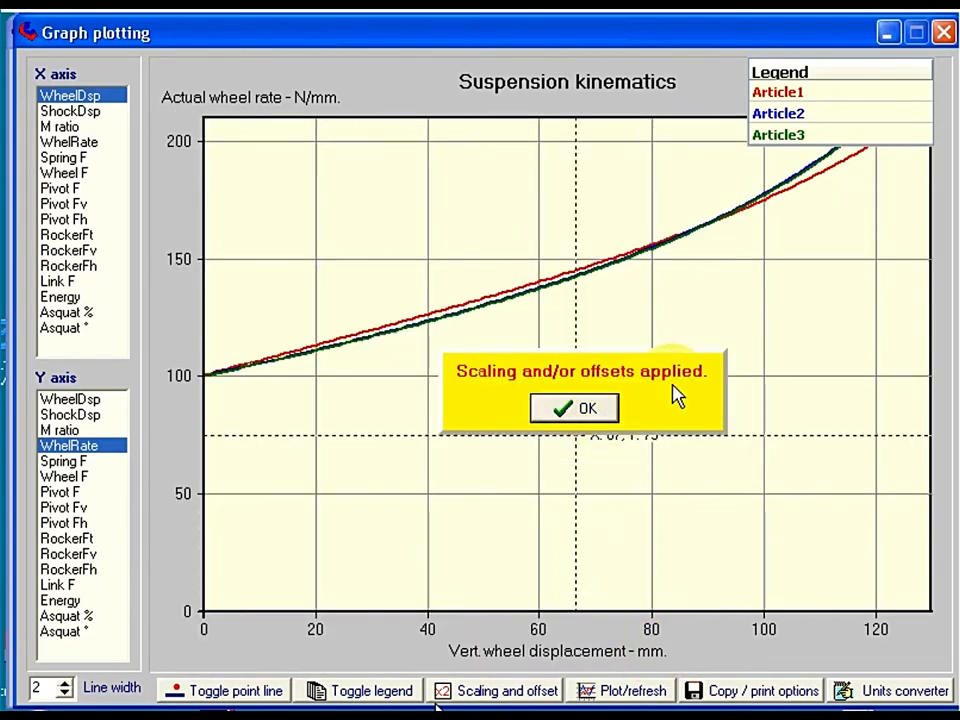
left_click(592, 411)
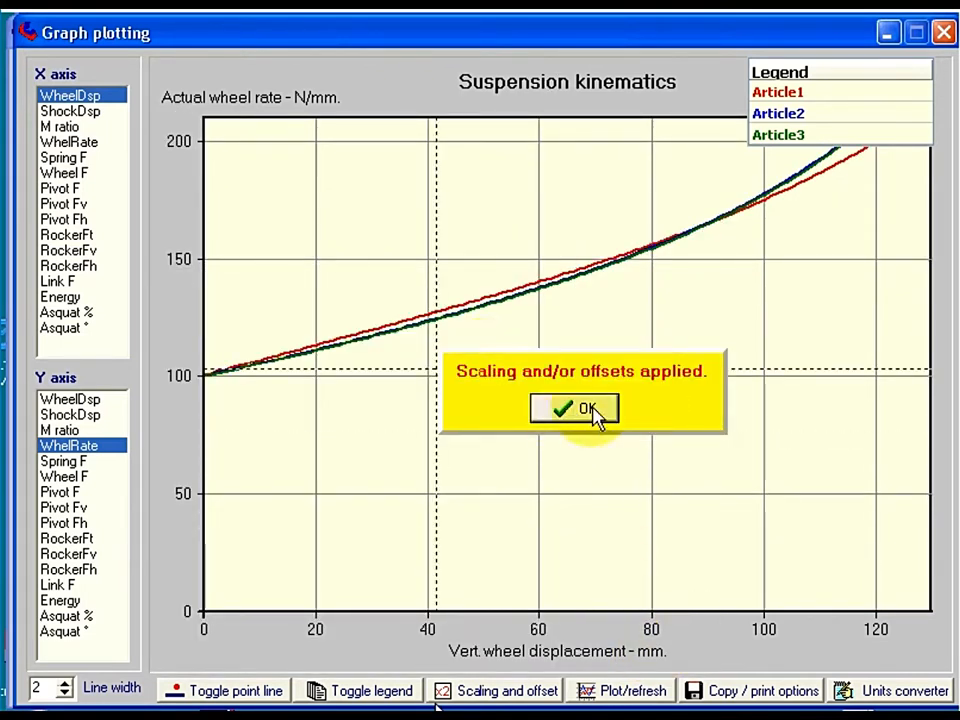
left_click(592, 411)
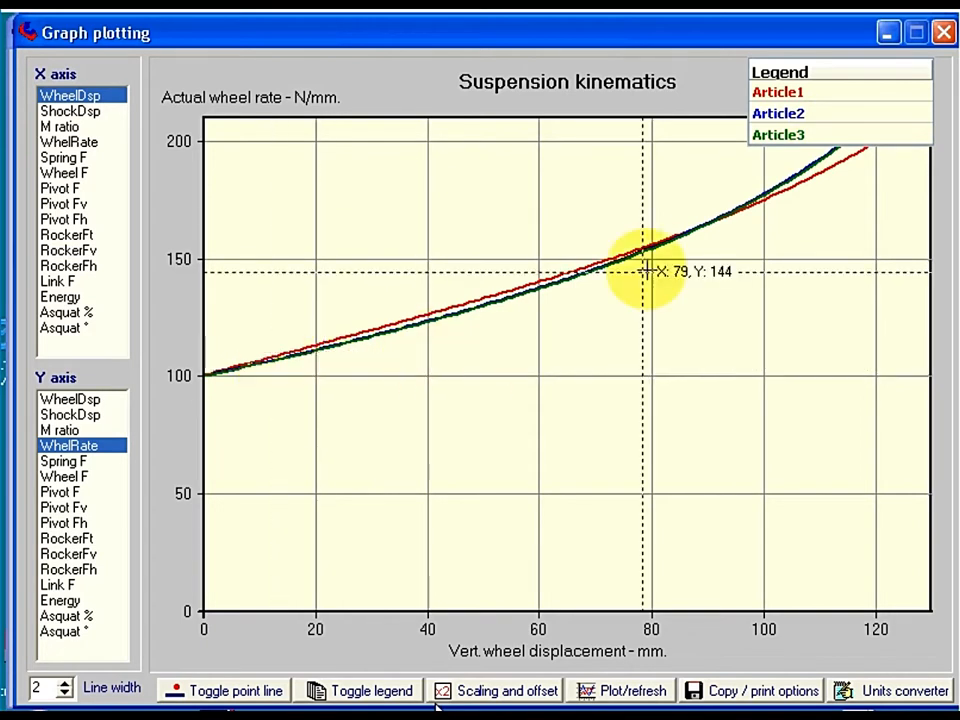
Step: Move the legend to the graph's upper left area and plot Wheel F against WheelDsp with all scaling cleared
left_click_drag(858, 75, 349, 161)
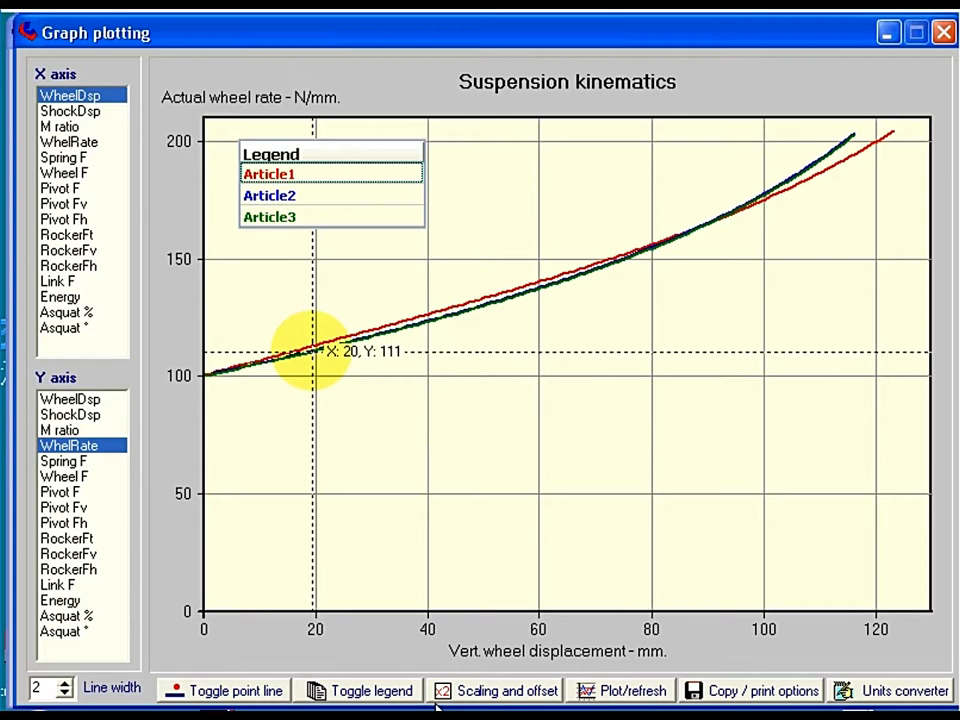
left_click(62, 477)
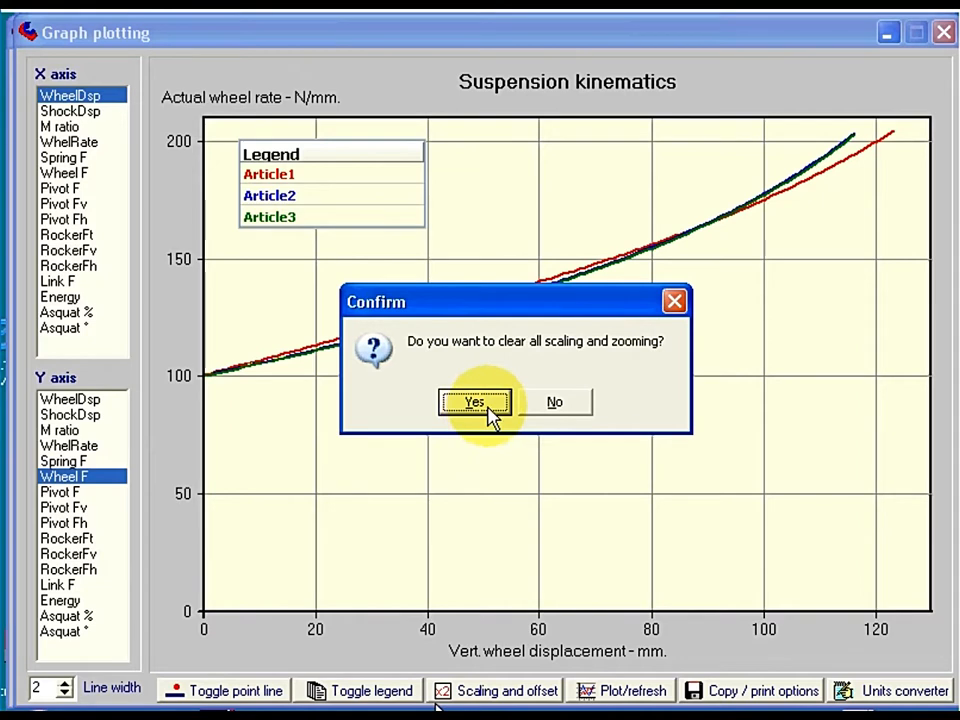
left_click(487, 408)
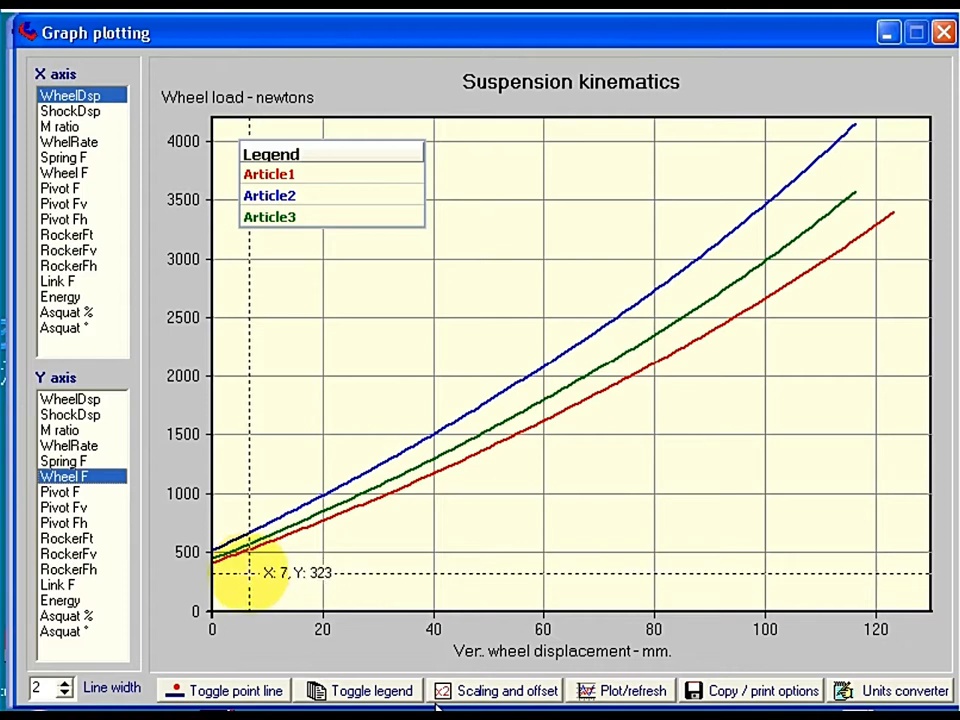
Step: Apply Y offsets of -414 to Article1, -525 to Article2 and -443 to Article3 on the wheel load plot
left_click(497, 697)
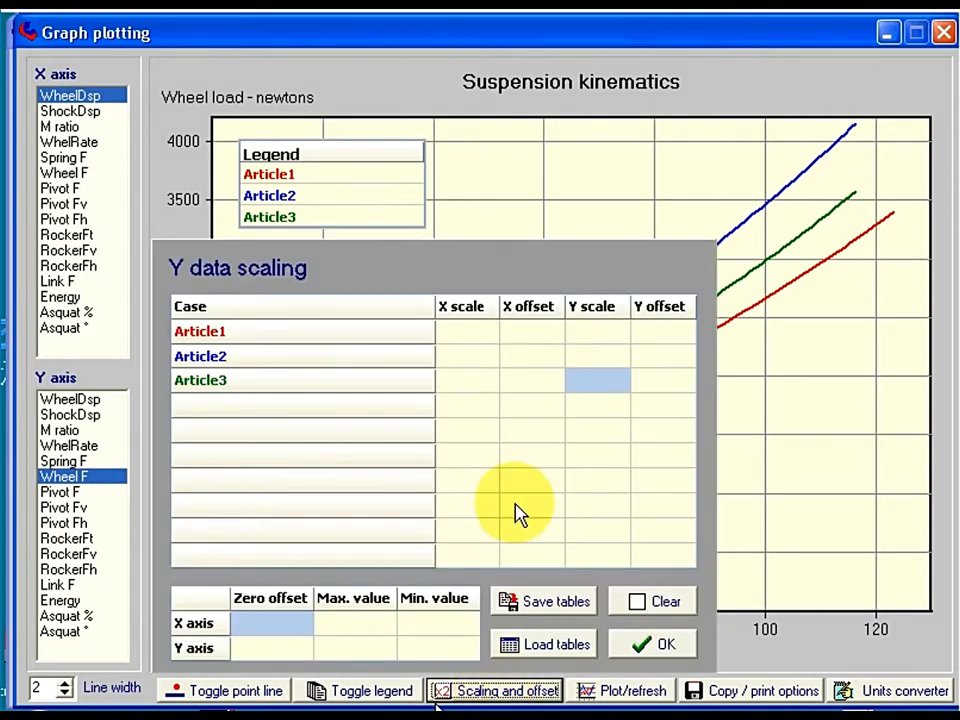
left_click(657, 334)
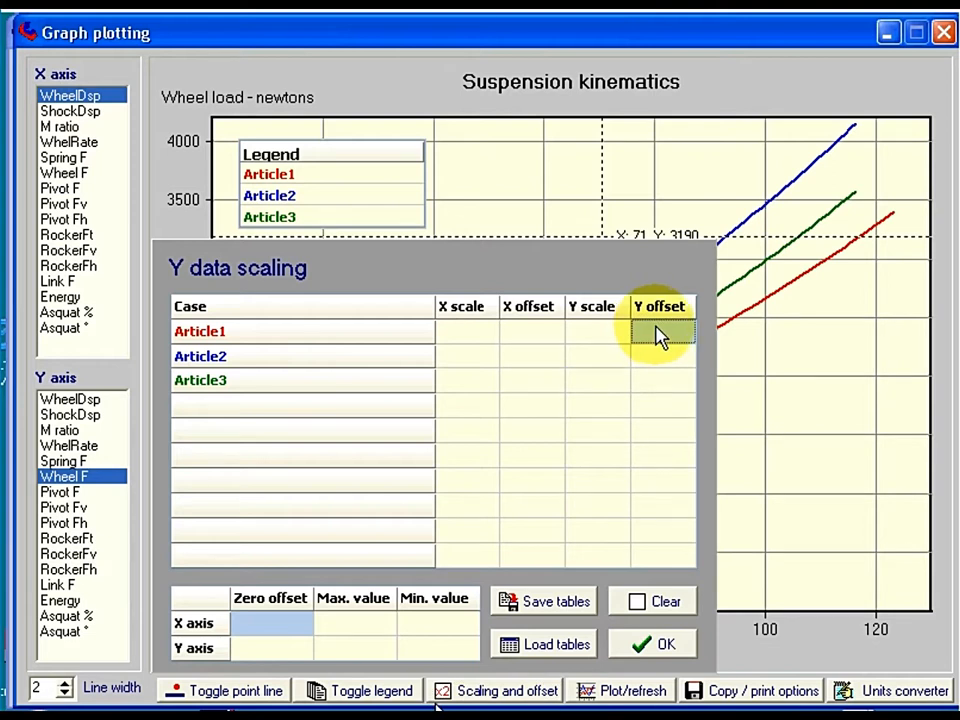
type("-413")
key("BackSpace")
type("4")
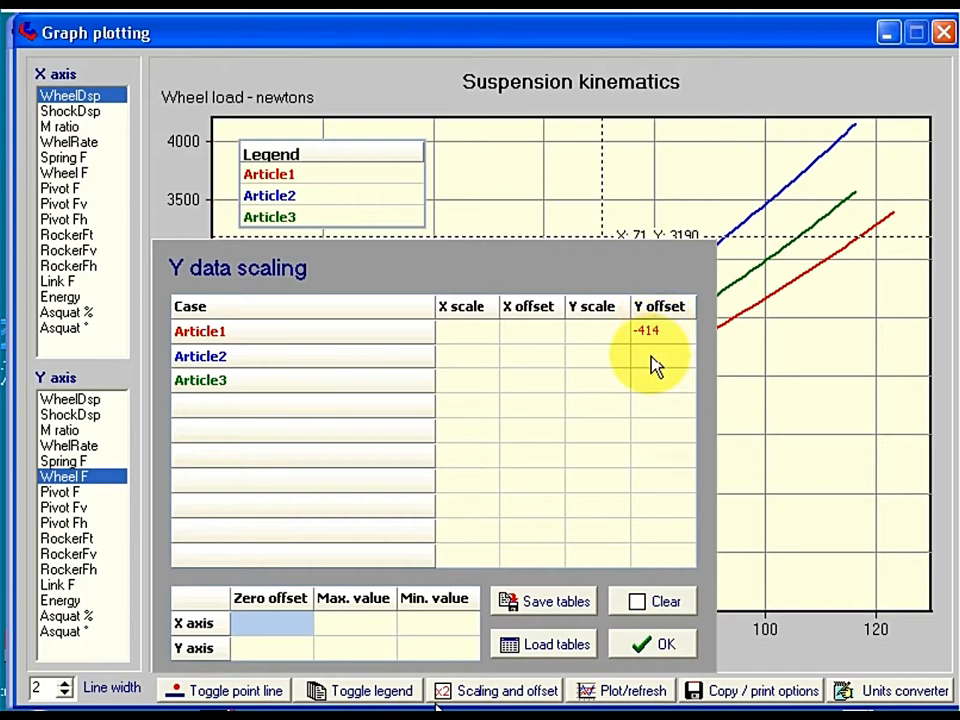
left_click(652, 362)
type("-525")
left_click(657, 386)
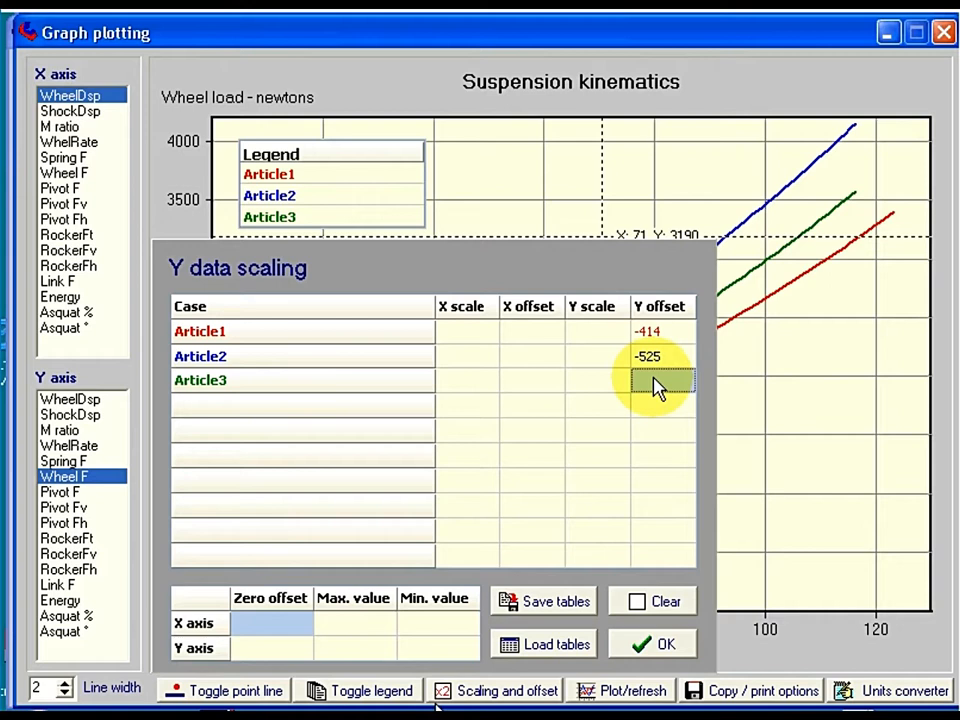
type("-4")
type("43")
left_click(660, 646)
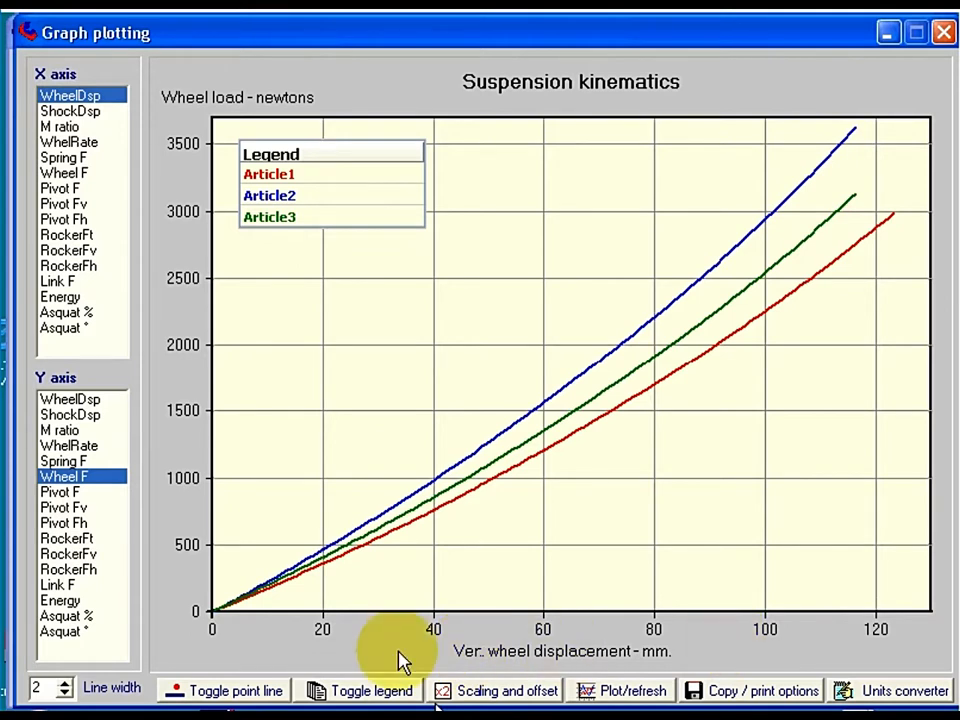
Step: Toggle the curves between lines and points and back, and try line widths of 3 and 1
left_click(234, 692)
left_click(235, 693)
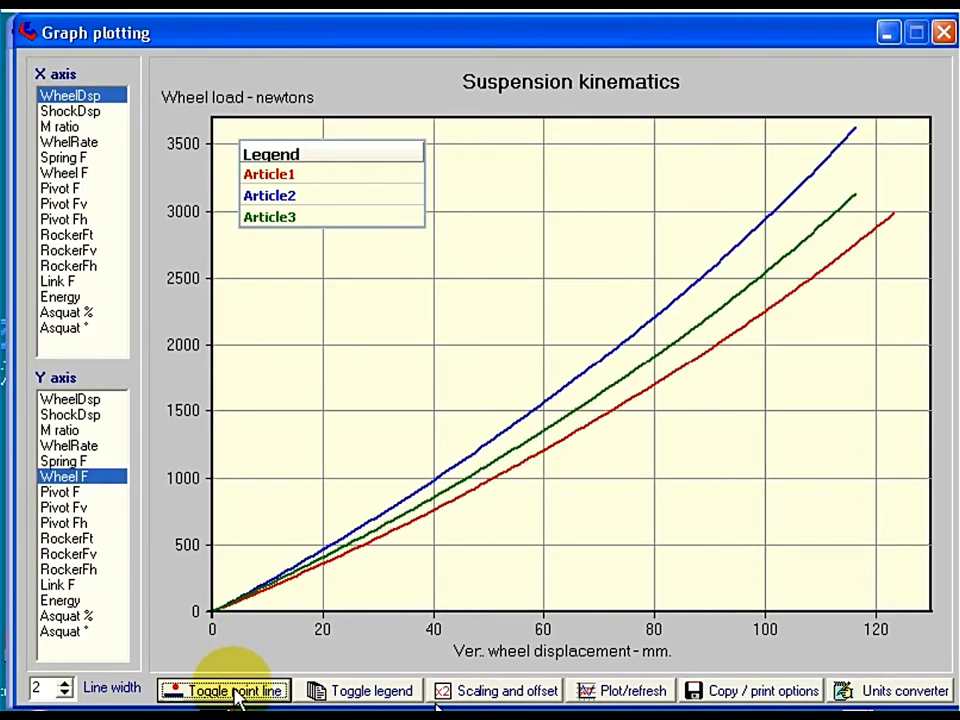
left_click(64, 684)
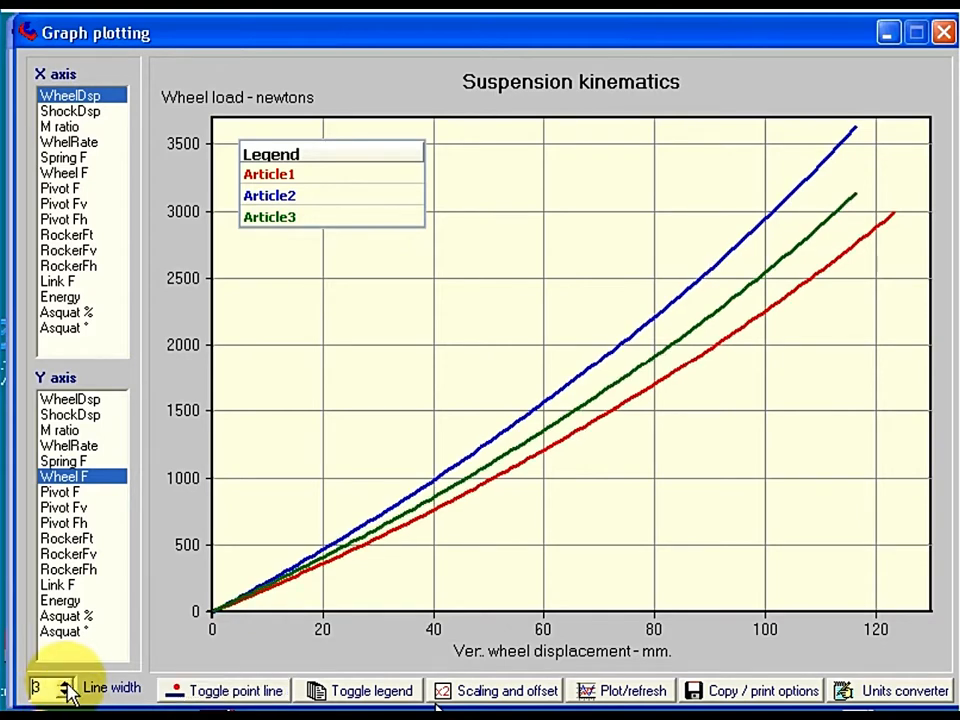
left_click(64, 695)
left_click(64, 694)
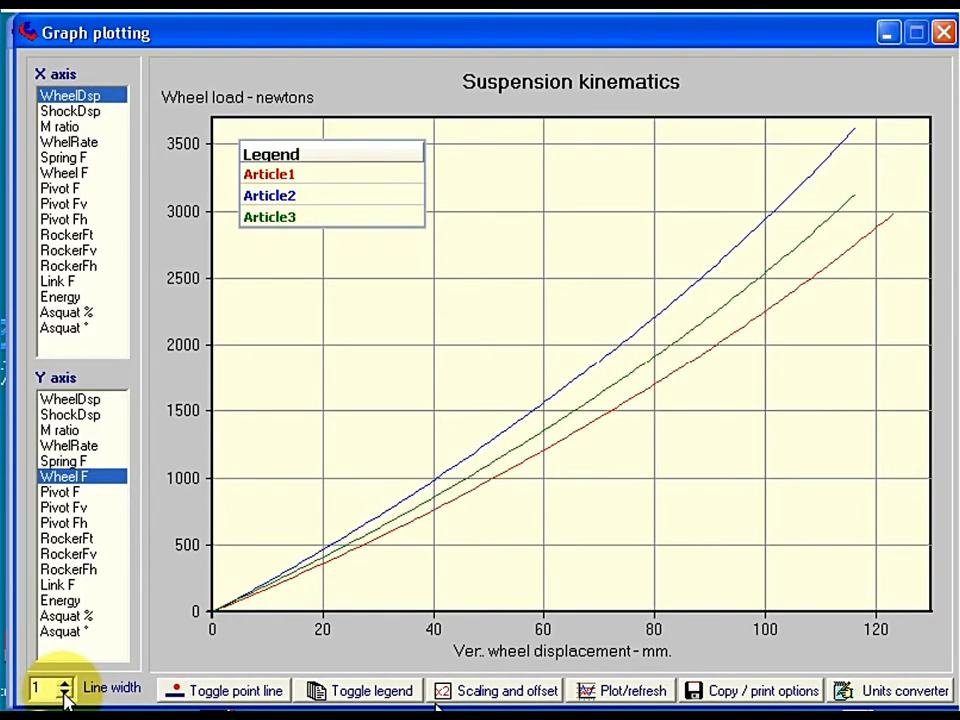
Step: Show the curves as points, try widths of 3 and 2, and return to continuous lines
left_click(230, 690)
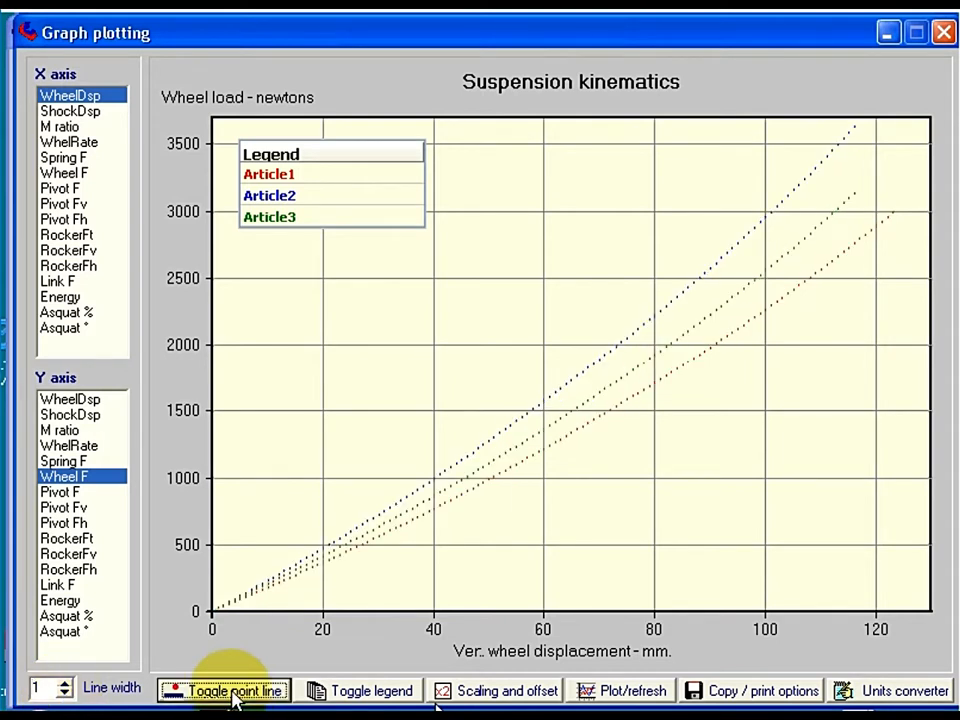
left_click(64, 684)
left_click(64, 684)
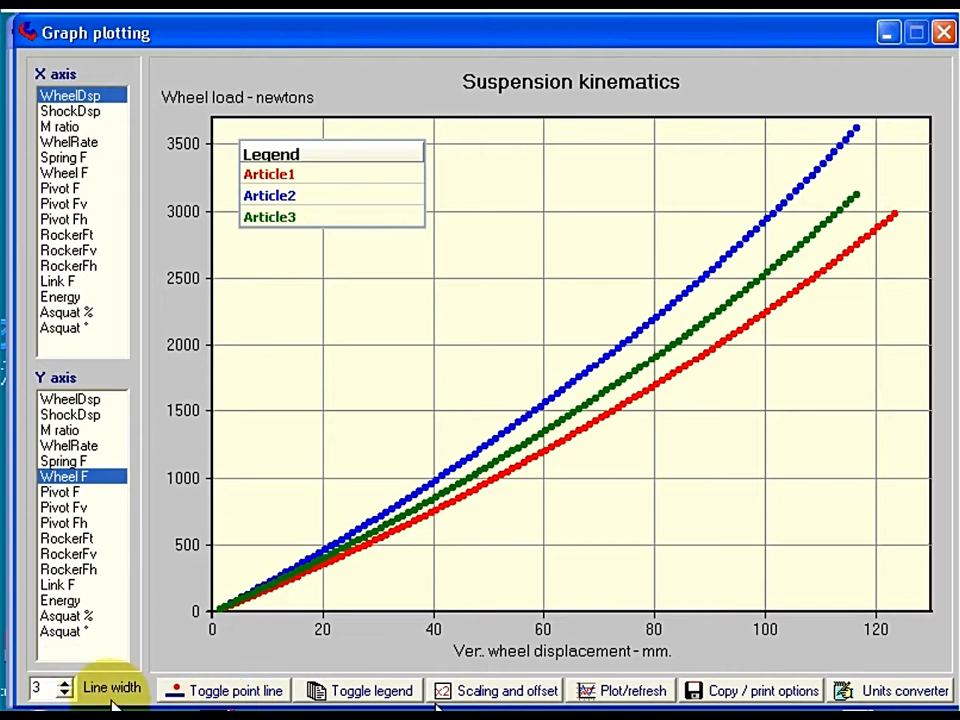
left_click(65, 692)
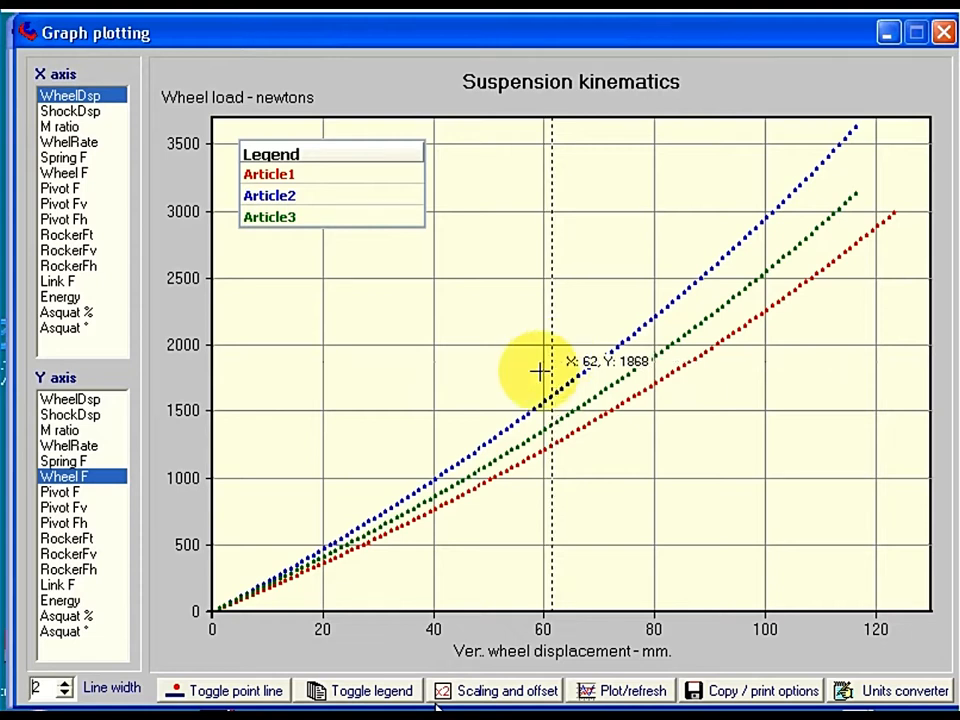
left_click(224, 696)
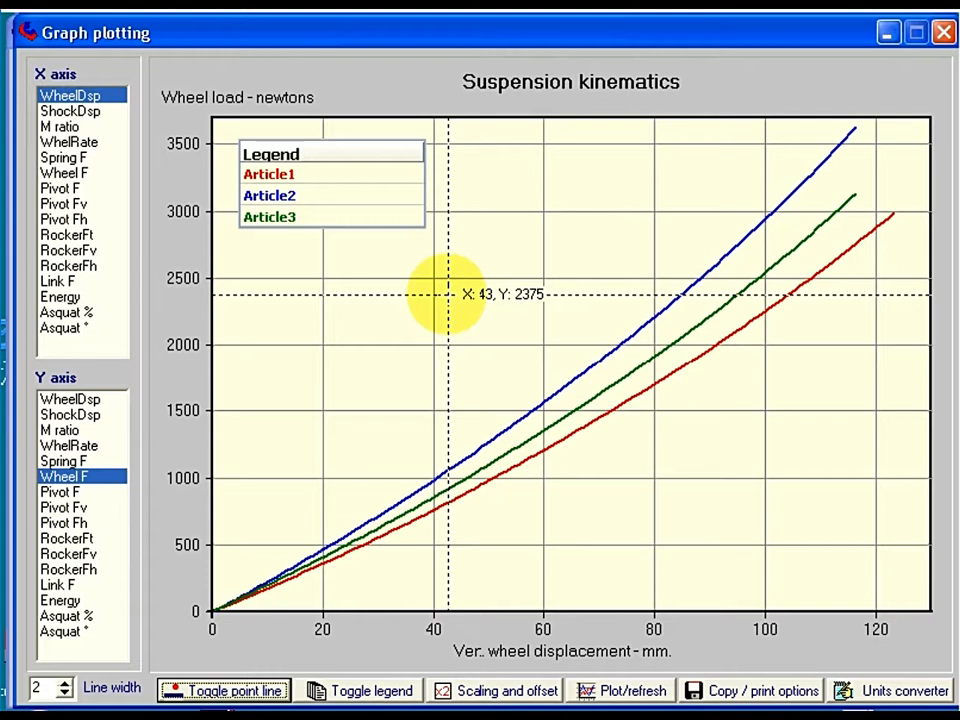
Step: Zoom the wheel load graph to about 40 to 100 mm of wheel displacement and 1000 to 2500 newtons
left_click(448, 294)
left_click_drag(448, 294, 754, 467)
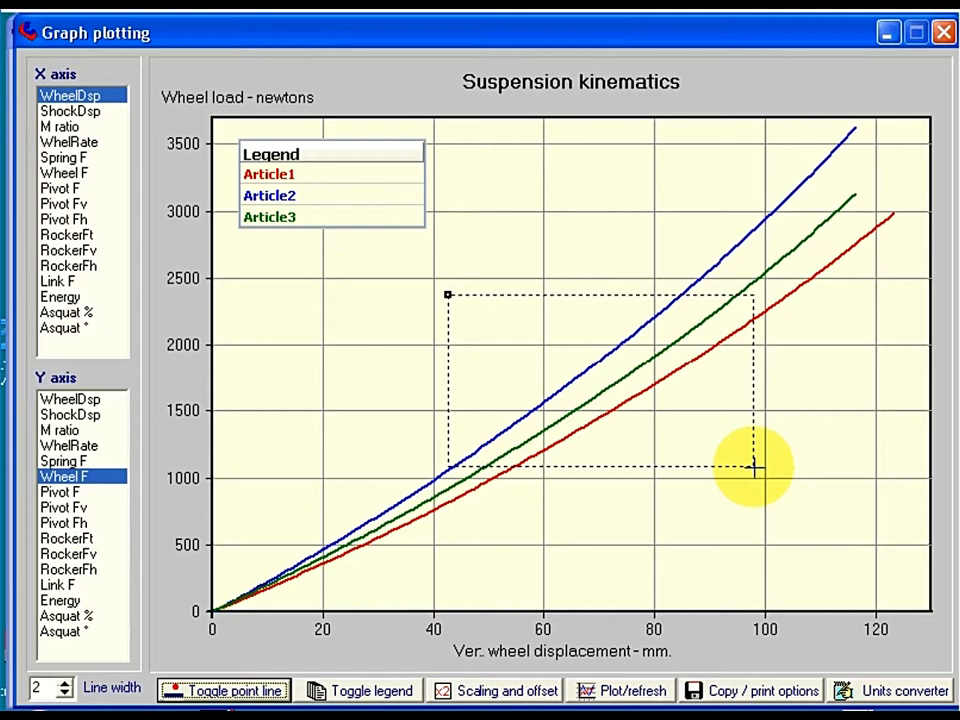
left_click_drag(754, 467, 756, 467)
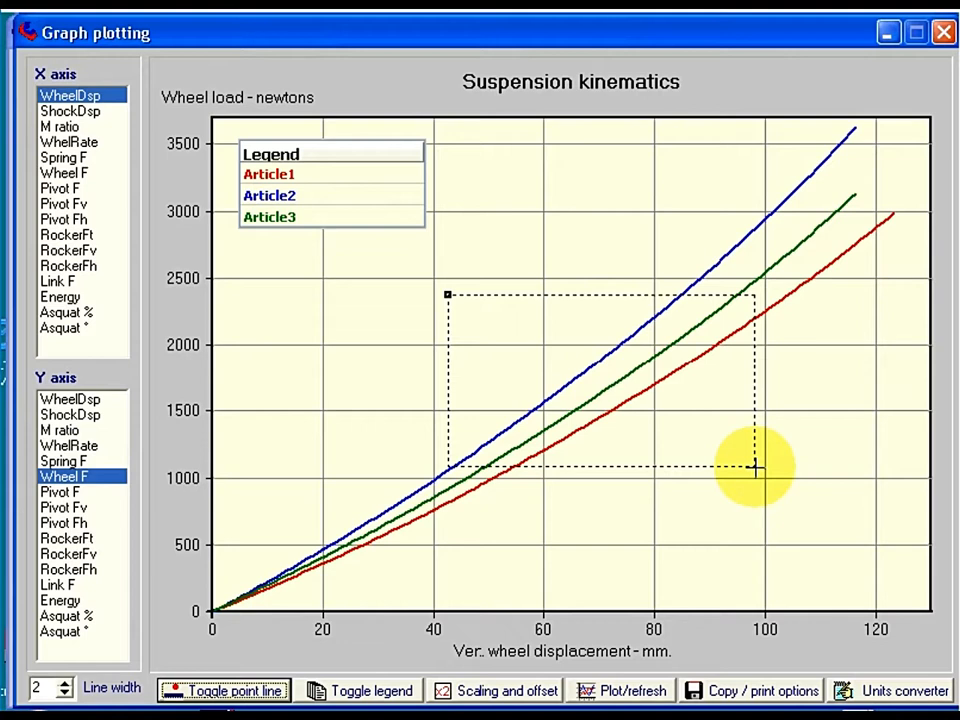
left_click_drag(755, 467, 755, 467)
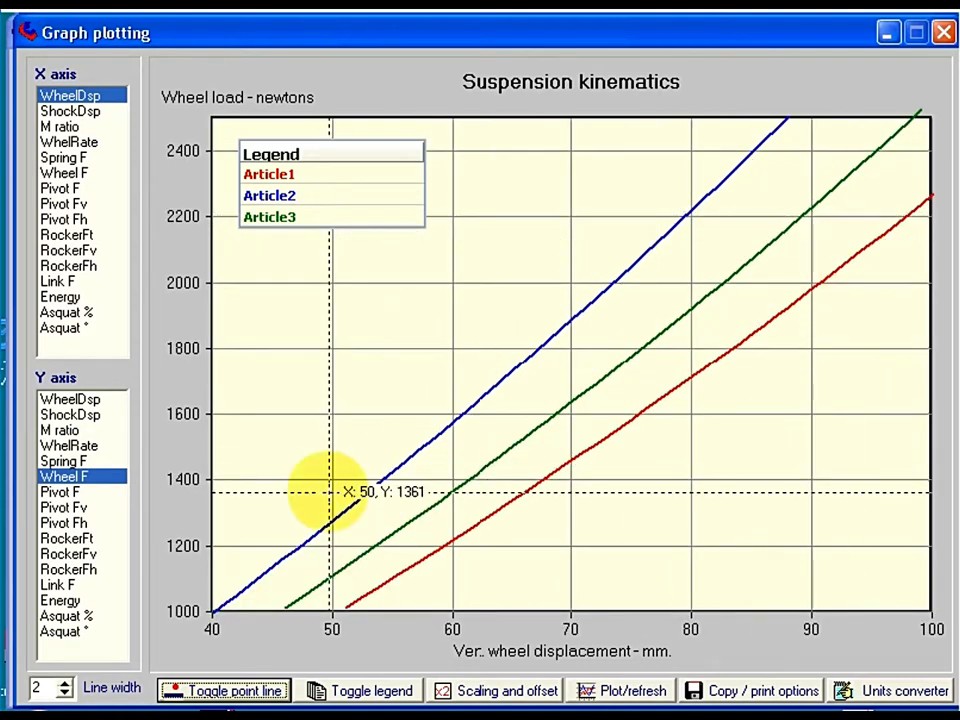
Step: Display the curves as points, zoom to about 70 to 80 mm and 1600 to 1800 newtons, and compare lines with points
left_click(229, 692)
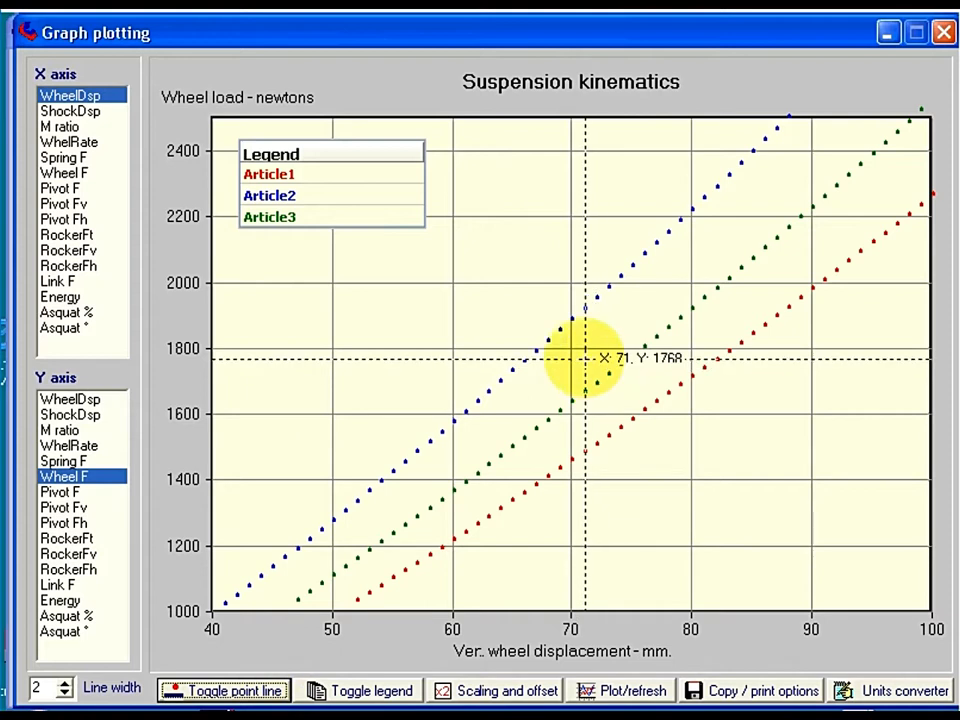
left_click(579, 355)
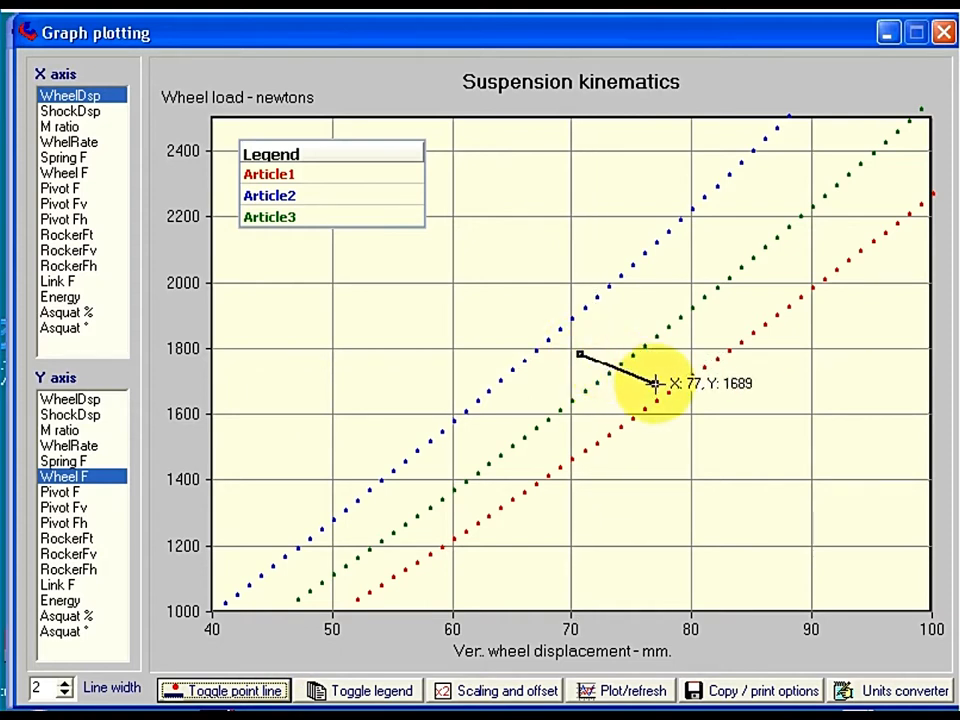
left_click(580, 354)
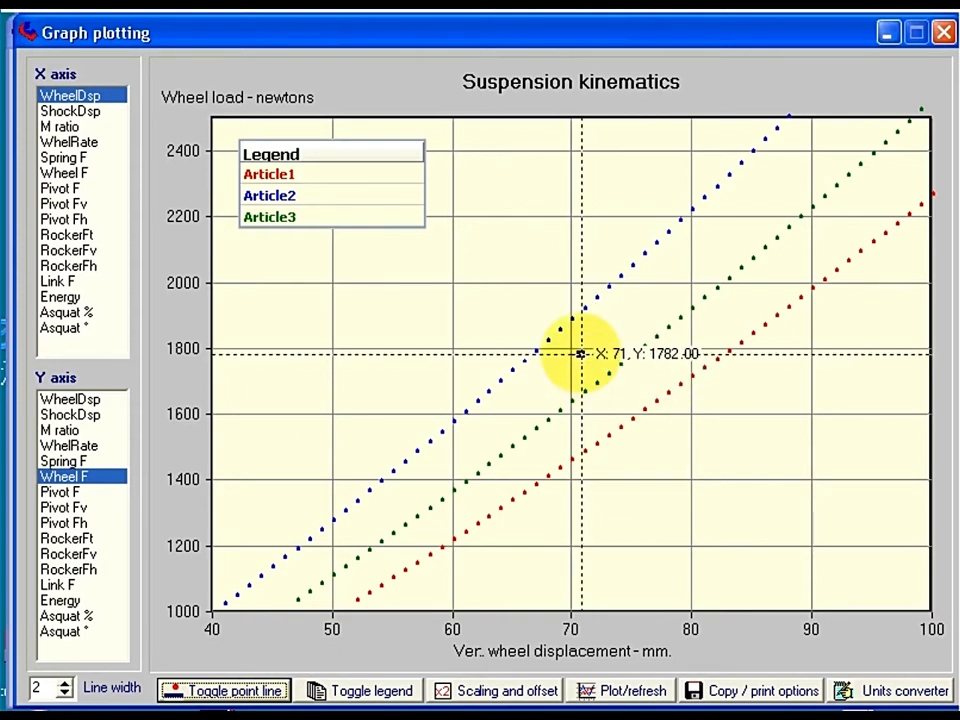
left_click(580, 354)
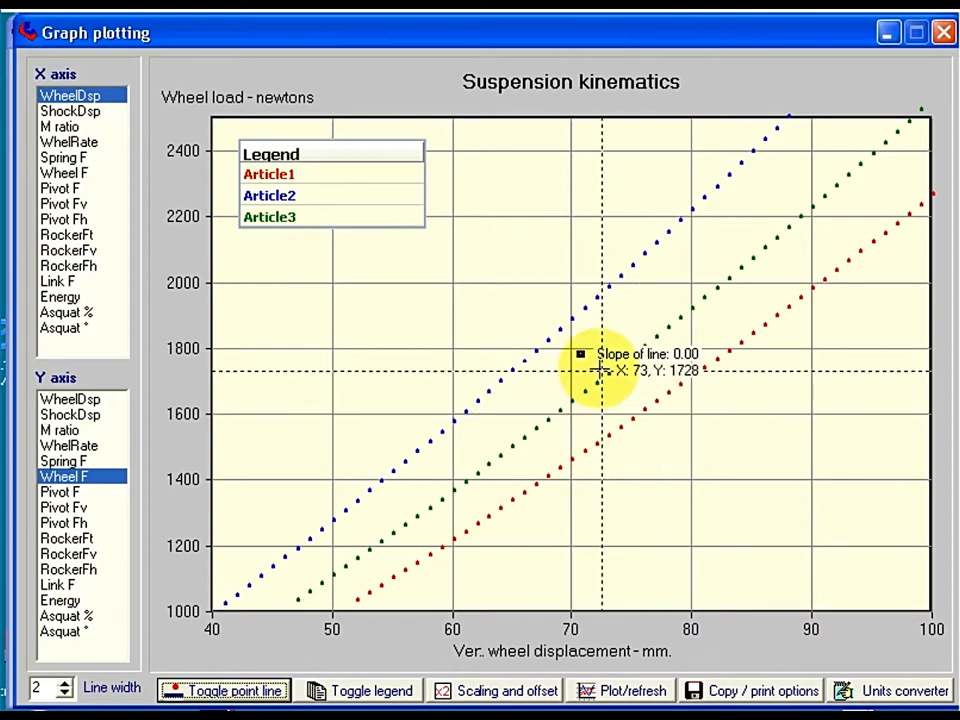
left_click_drag(580, 354, 687, 405)
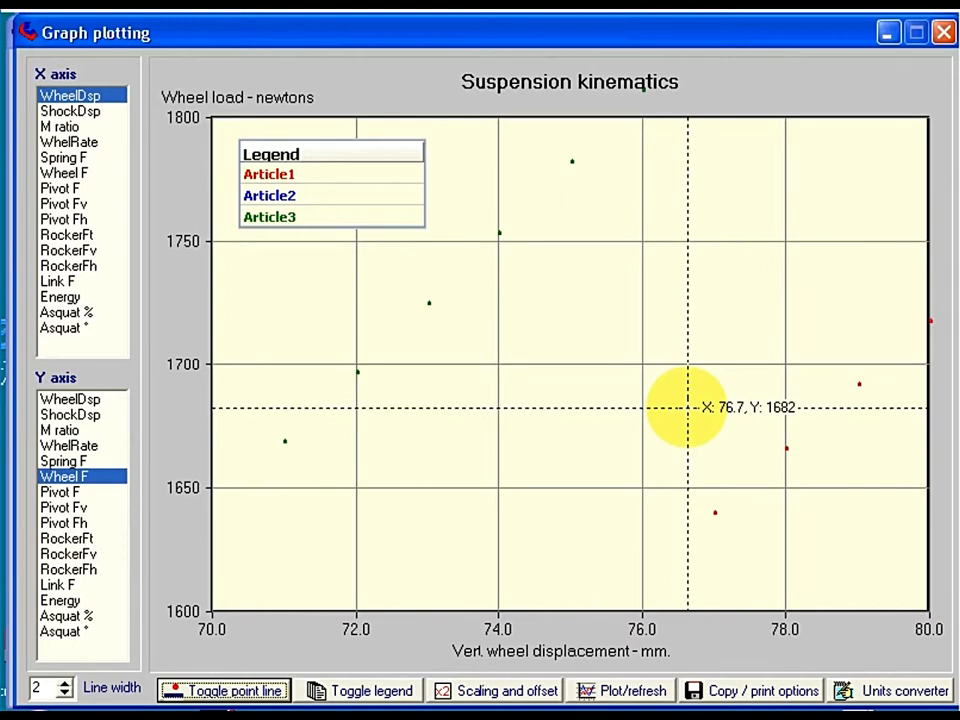
left_click(254, 691)
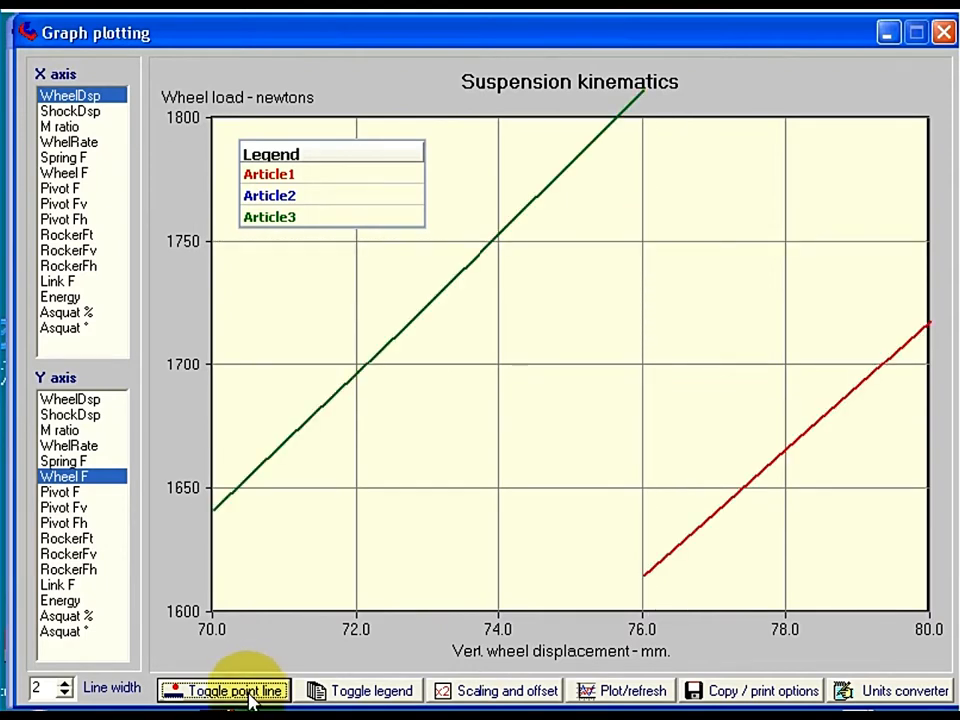
left_click(251, 694)
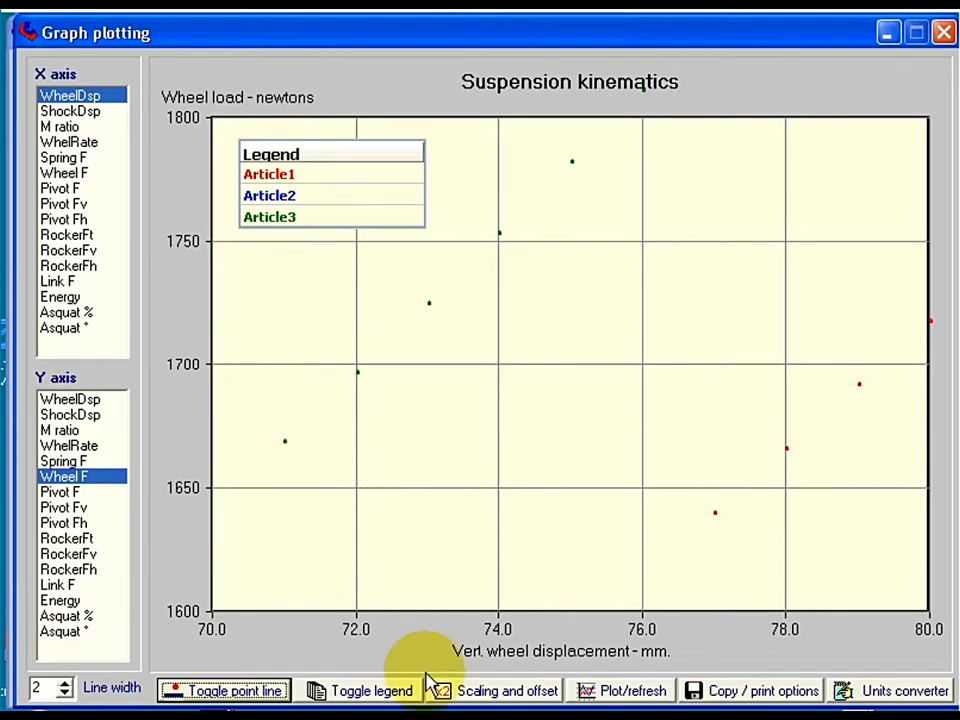
Step: Refresh the wheel load plot with all scaling and zooming cleared and show the curves as continuous lines
left_click(634, 694)
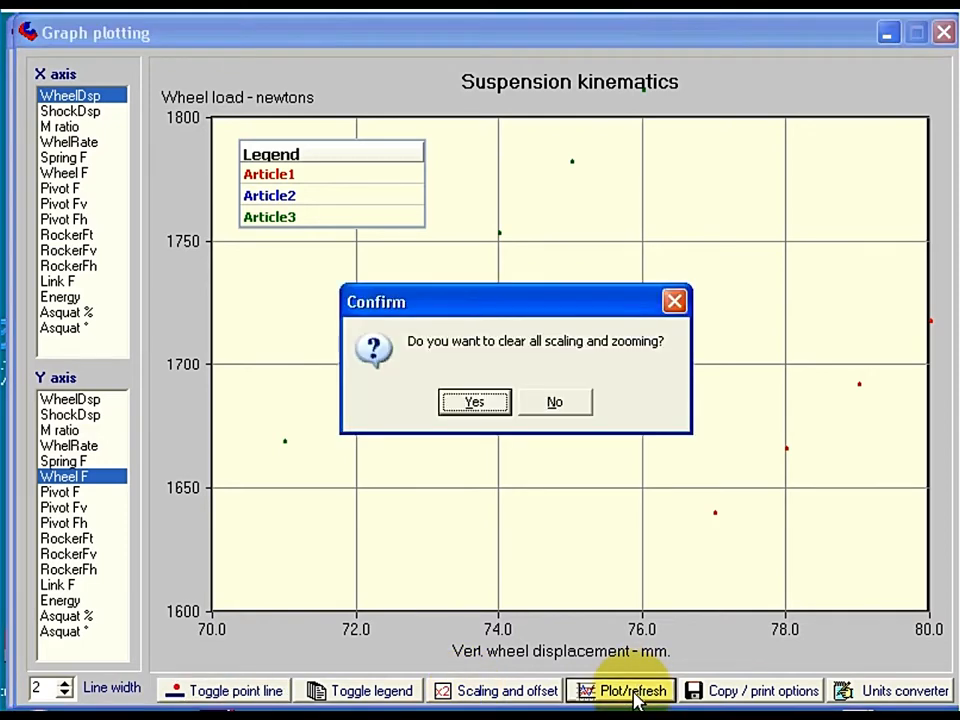
left_click(466, 403)
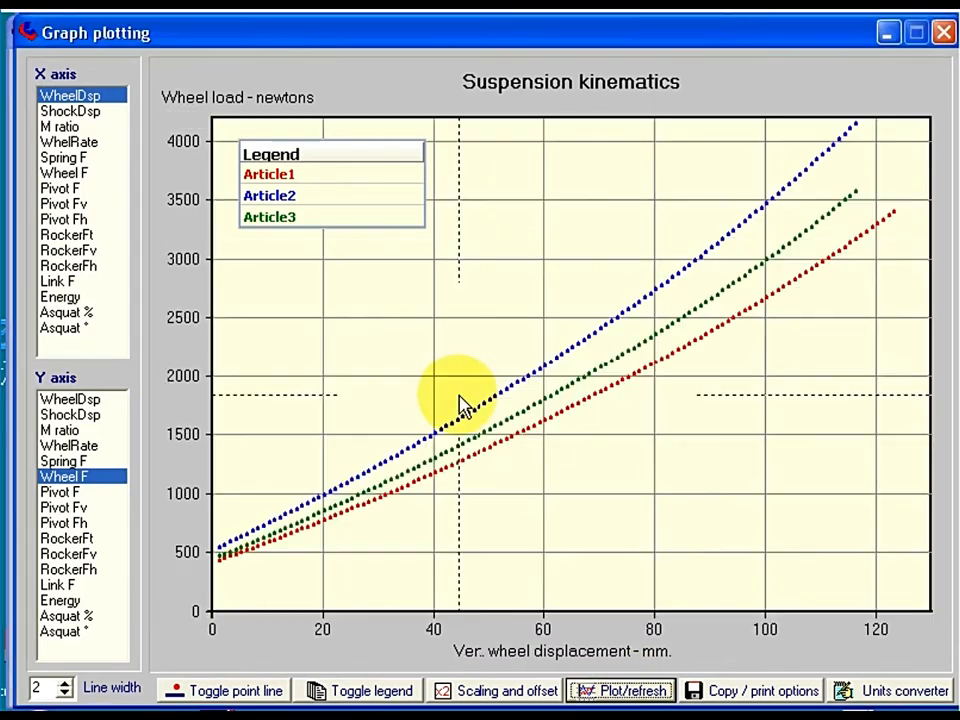
left_click(236, 695)
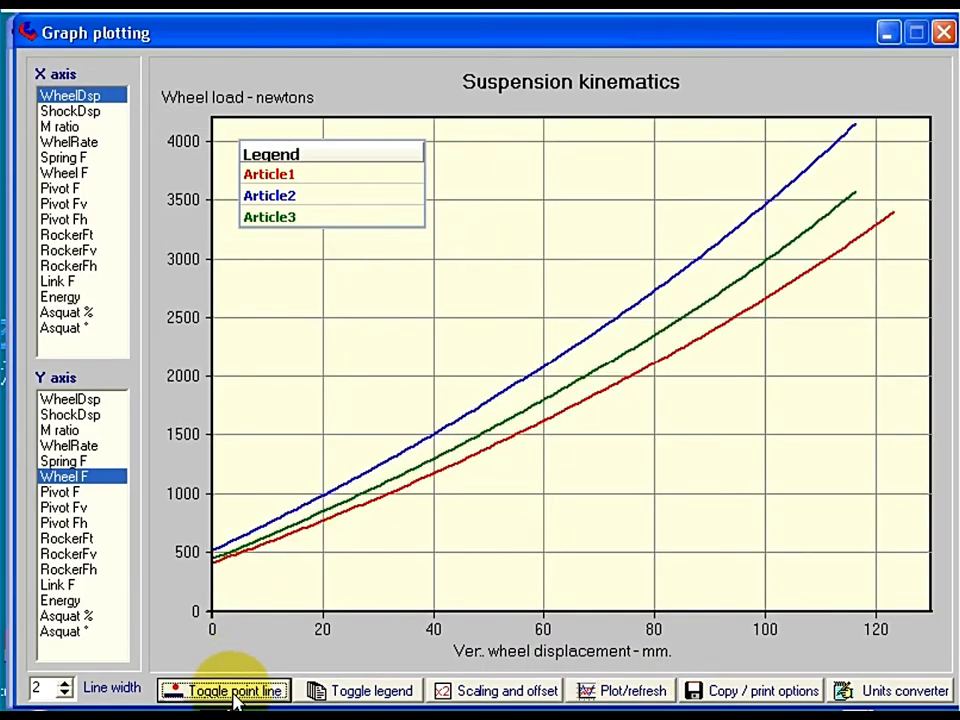